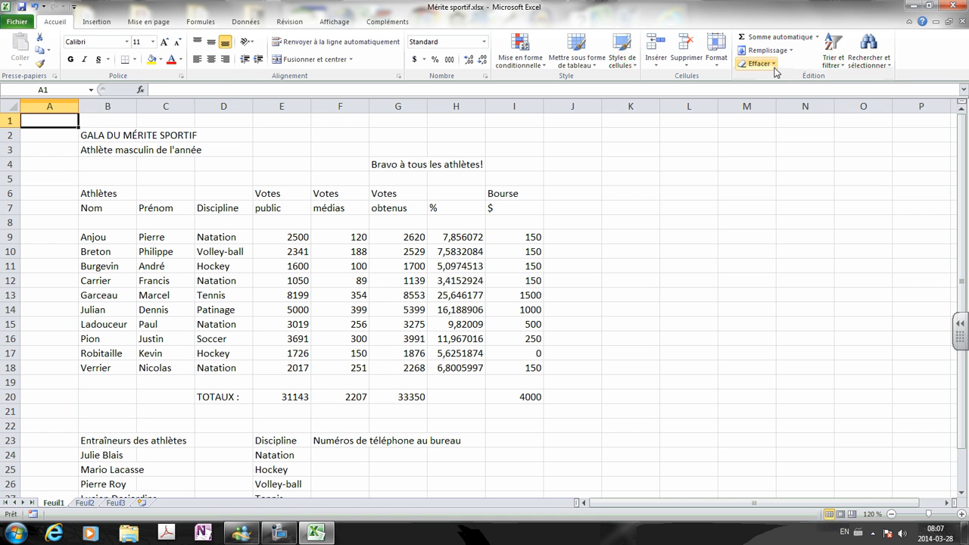
# Protect Feuil1 without a password, allowing only selection of locked and unlocked cells.
pyautogui.click(716, 52)
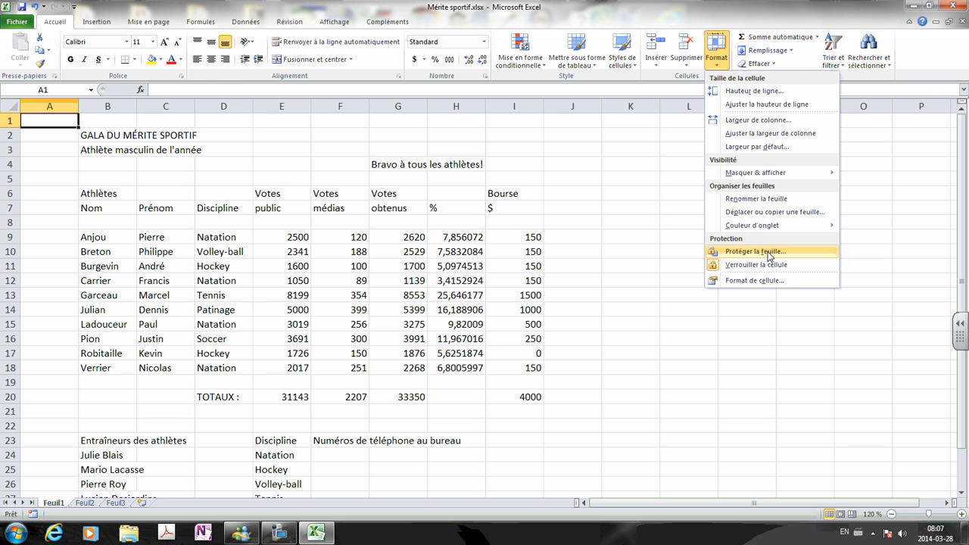
pyautogui.click(689, 183)
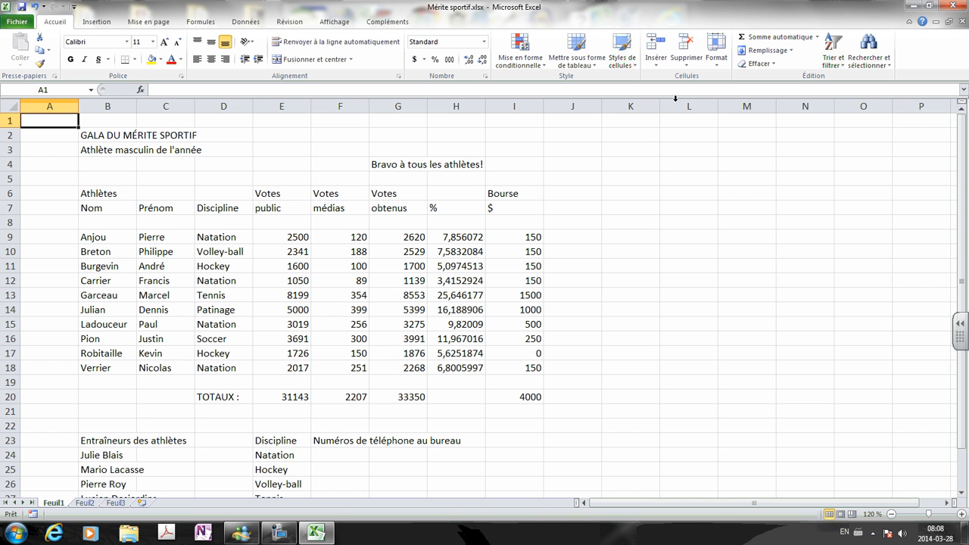
pyautogui.click(718, 68)
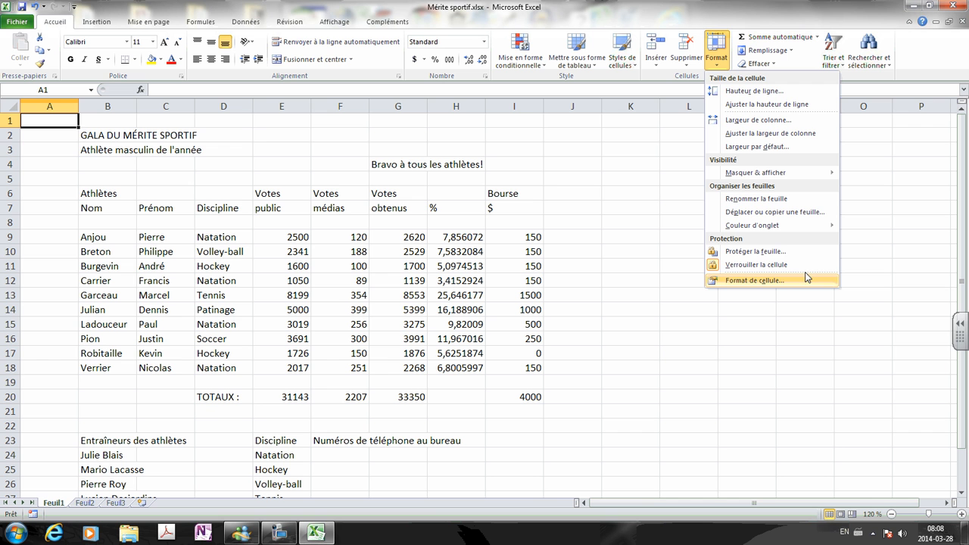
pyautogui.click(751, 252)
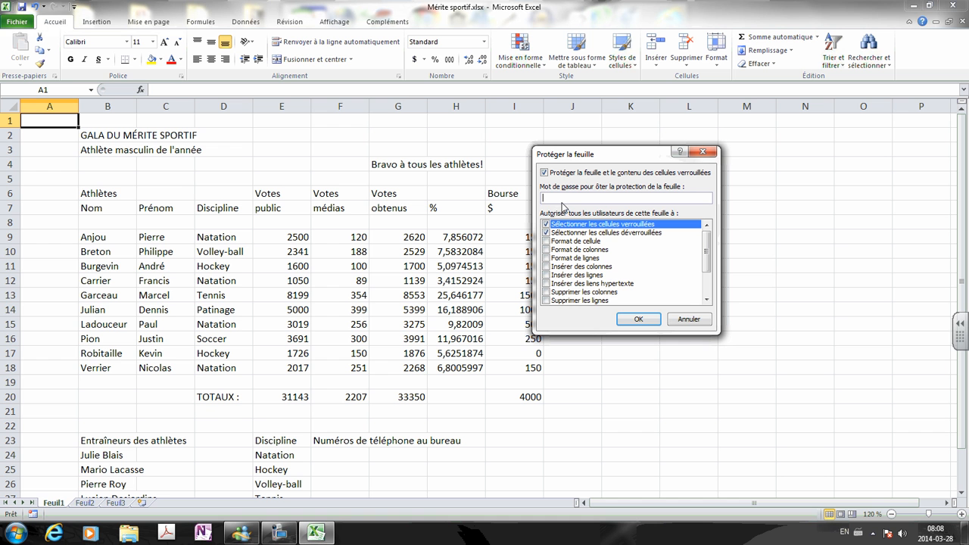
pyautogui.click(640, 320)
pyautogui.click(449, 255)
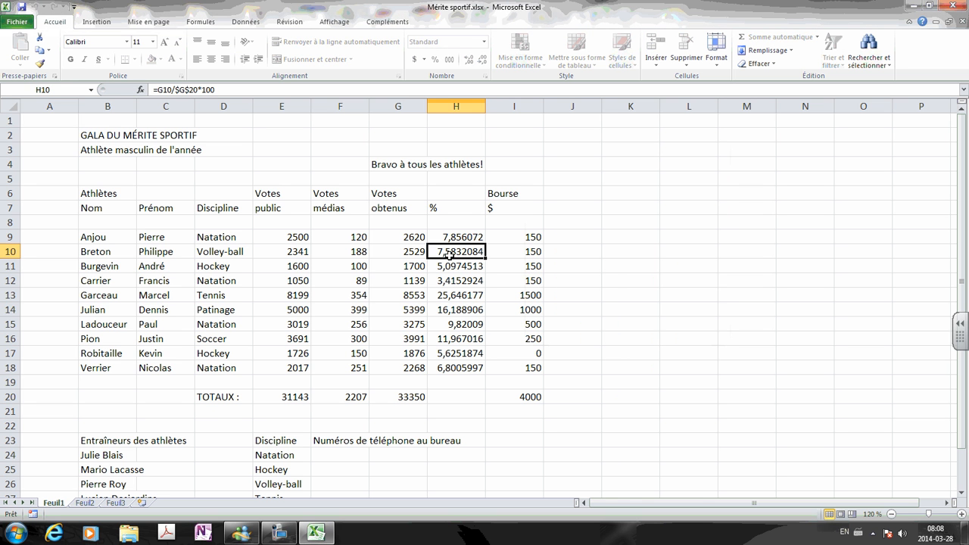
pyautogui.press('Delete')
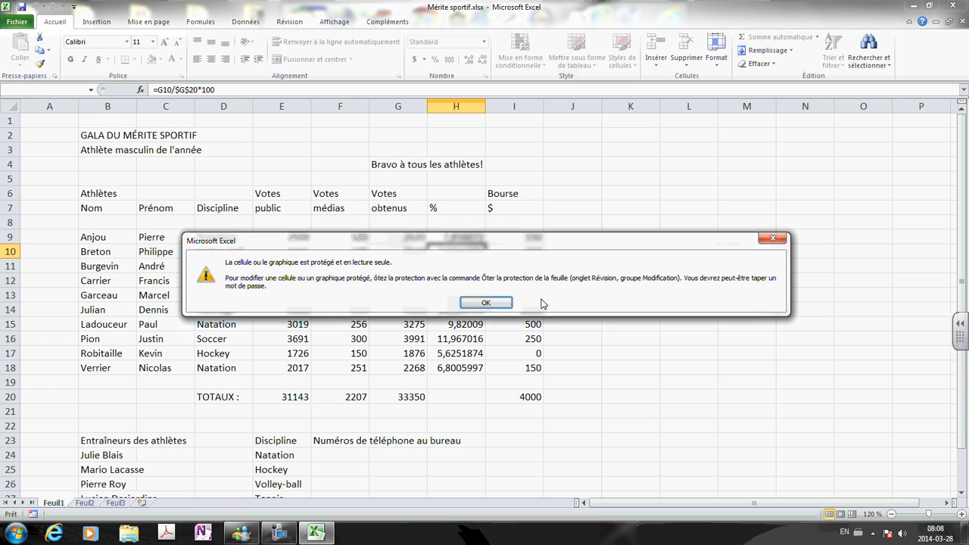
pyautogui.click(493, 303)
pyautogui.click(382, 321)
pyautogui.press('Delete')
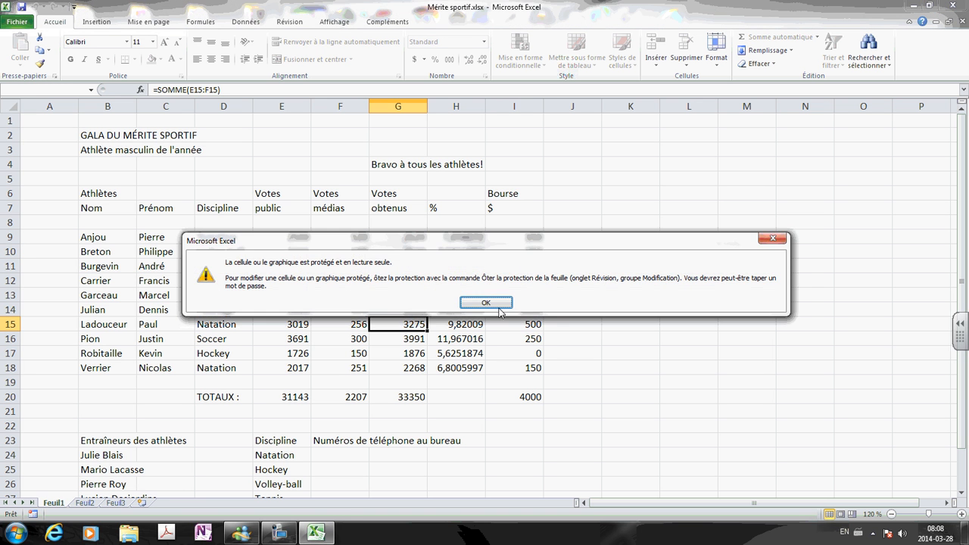
pyautogui.press('Return')
pyautogui.click(357, 348)
pyautogui.press('Delete')
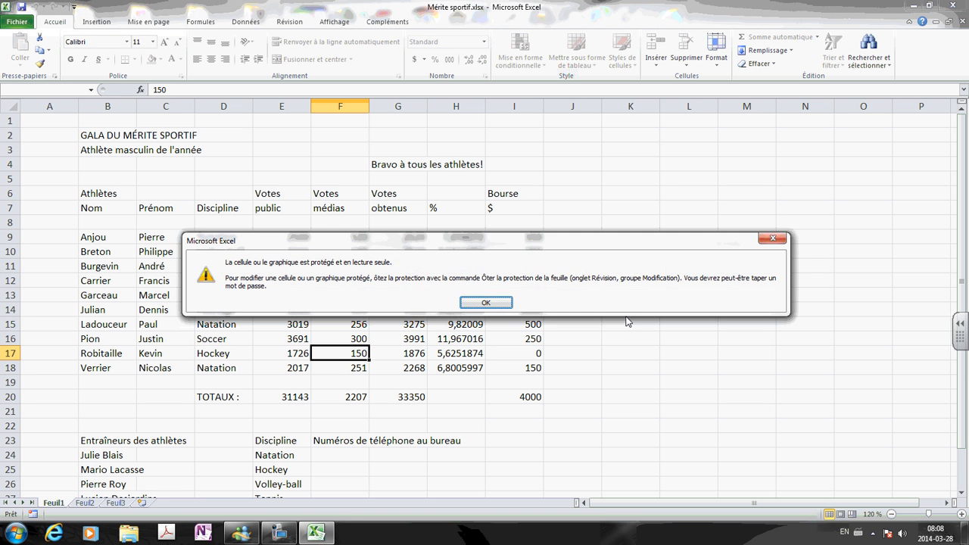
pyautogui.press('Return')
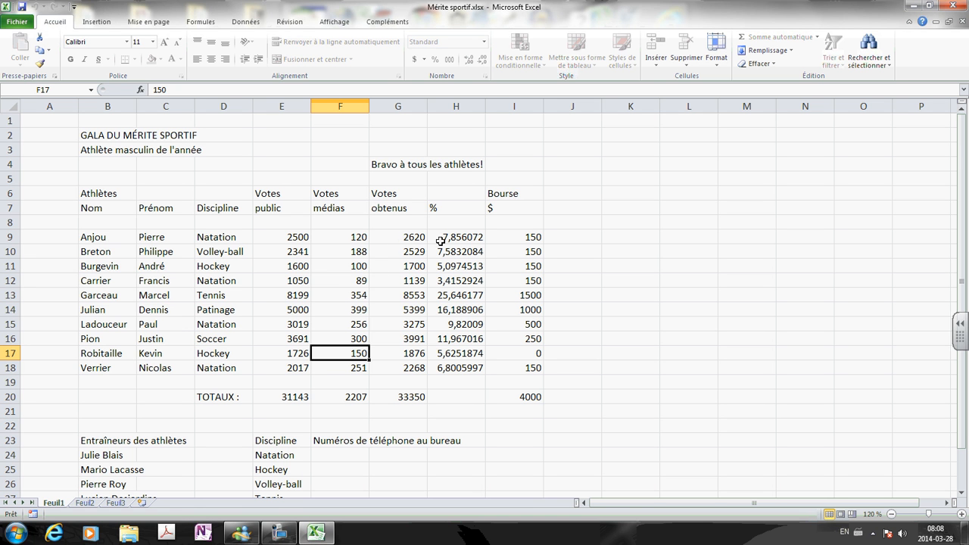
pyautogui.click(398, 241)
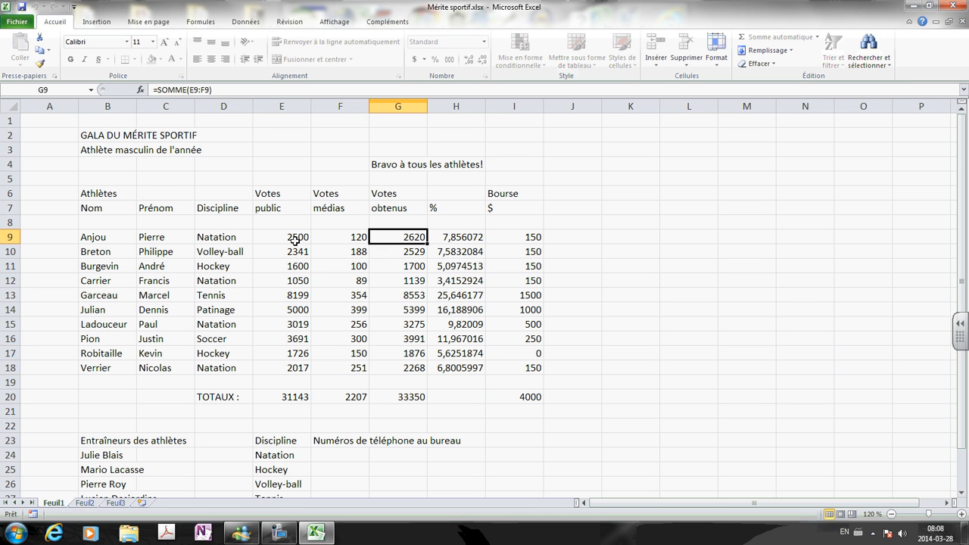
pyautogui.moveTo(280, 237); pyautogui.dragTo(355, 369)
pyautogui.click(414, 285)
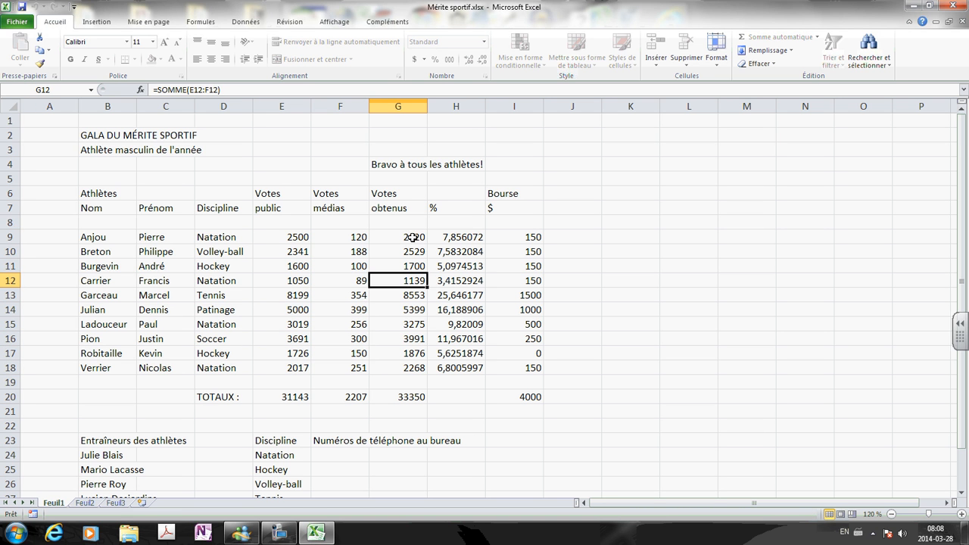
pyautogui.click(413, 237)
pyautogui.click(414, 280)
pyautogui.click(409, 324)
pyautogui.click(410, 350)
pyautogui.click(410, 281)
pyautogui.click(405, 248)
pyautogui.click(403, 237)
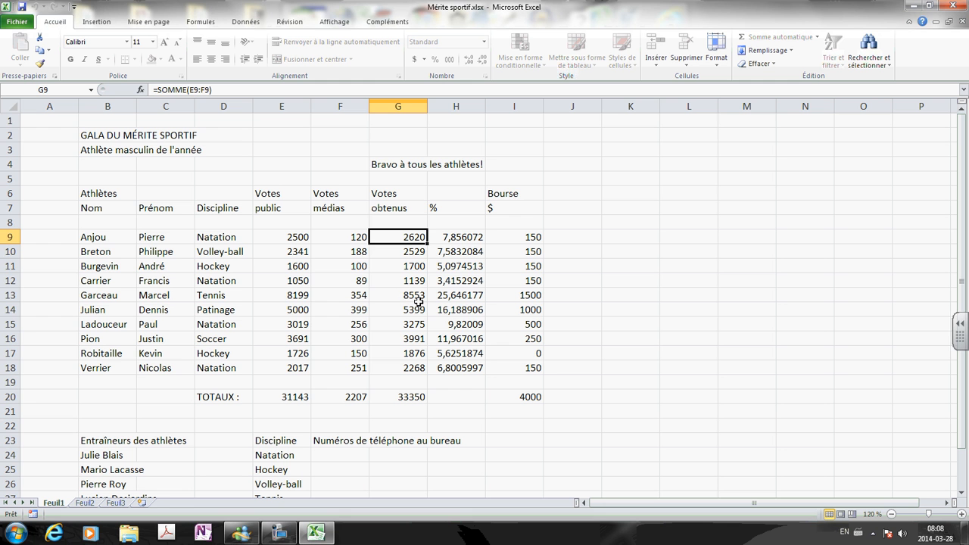
pyautogui.click(465, 237)
pyautogui.click(454, 278)
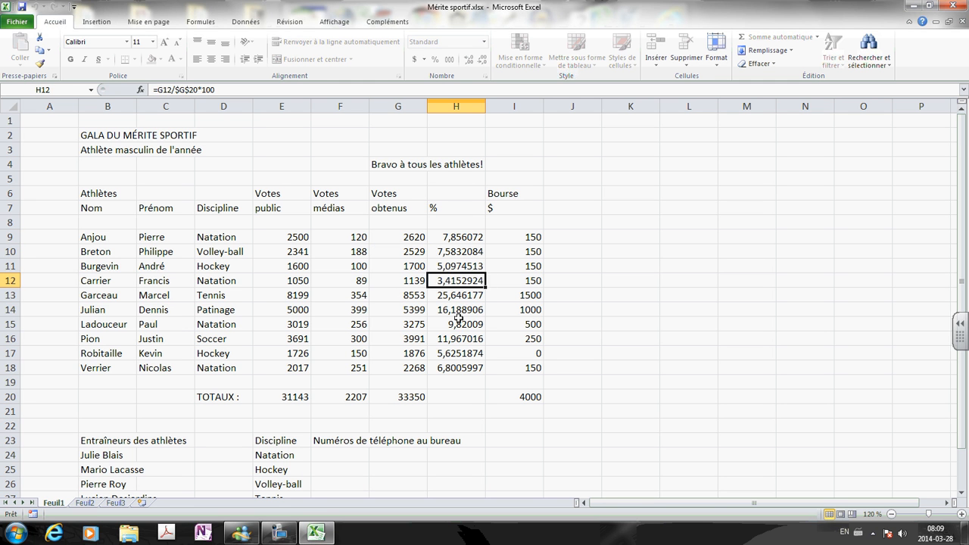
pyautogui.click(460, 326)
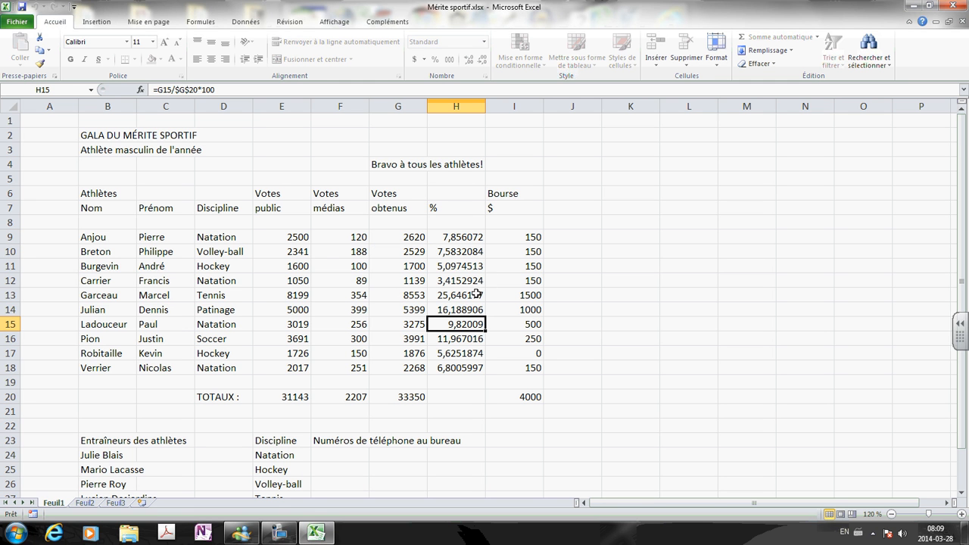
pyautogui.click(292, 250)
pyautogui.click(348, 251)
pyautogui.click(284, 325)
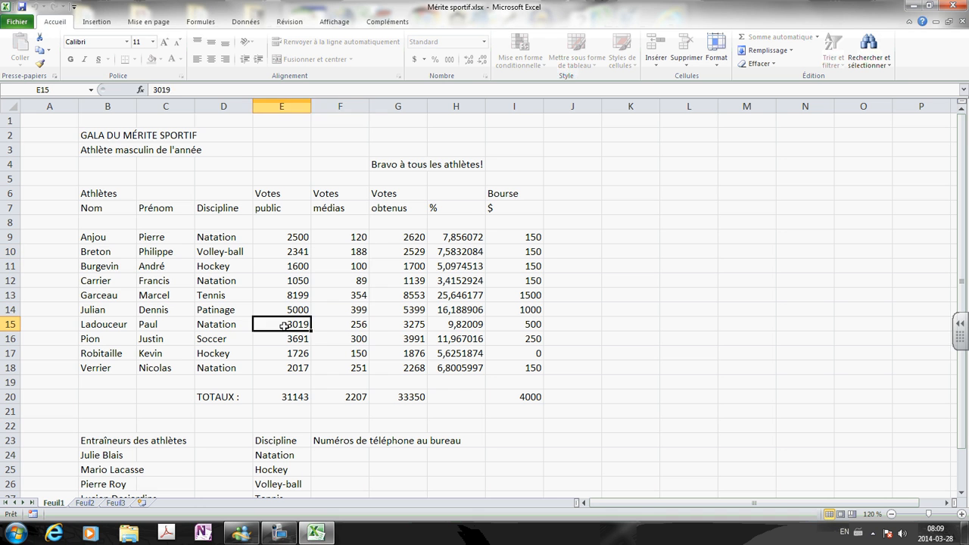
pyautogui.click(341, 337)
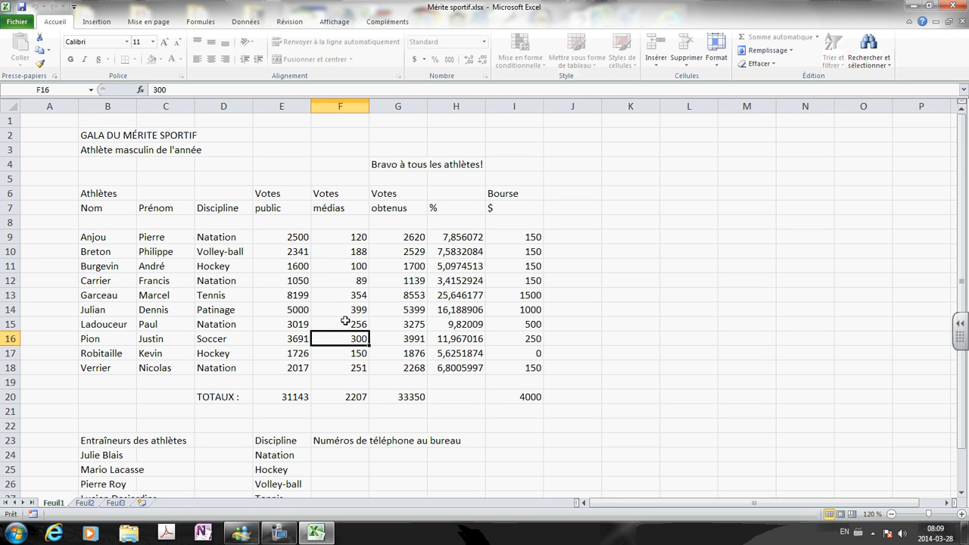
pyautogui.click(291, 251)
pyautogui.click(331, 250)
pyautogui.click(290, 321)
pyautogui.click(349, 353)
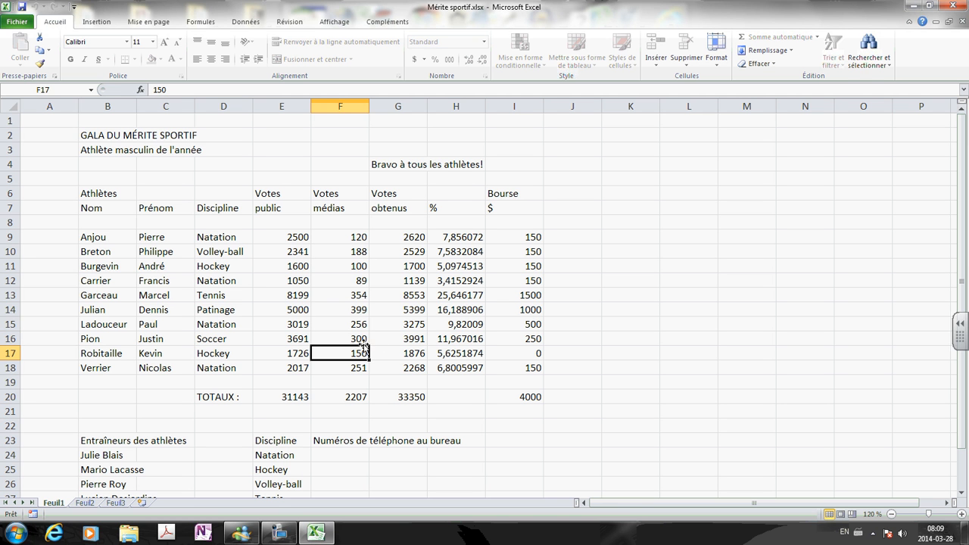
# Select the vote cells E9:F18 and remove Feuil1's sheet protection.
pyautogui.moveTo(276, 236); pyautogui.dragTo(352, 364)
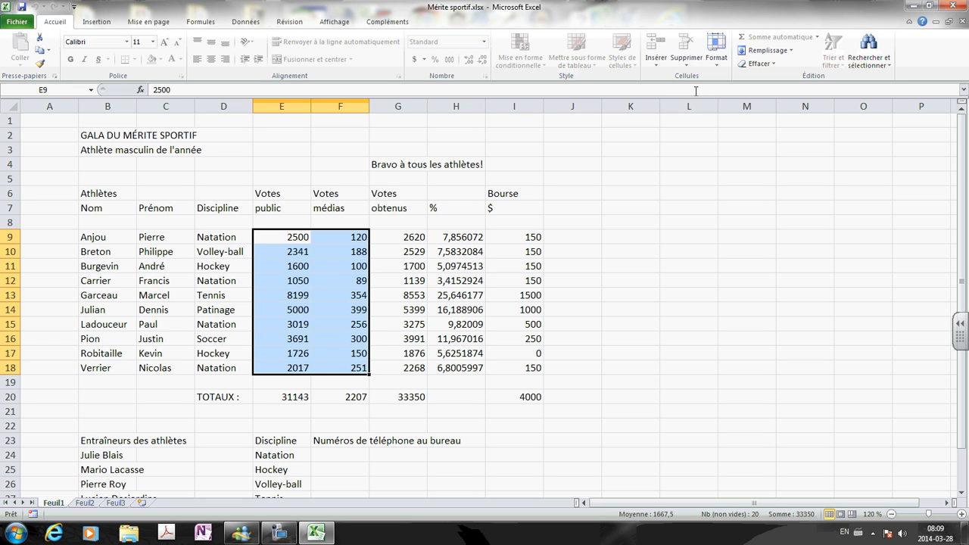
pyautogui.click(719, 70)
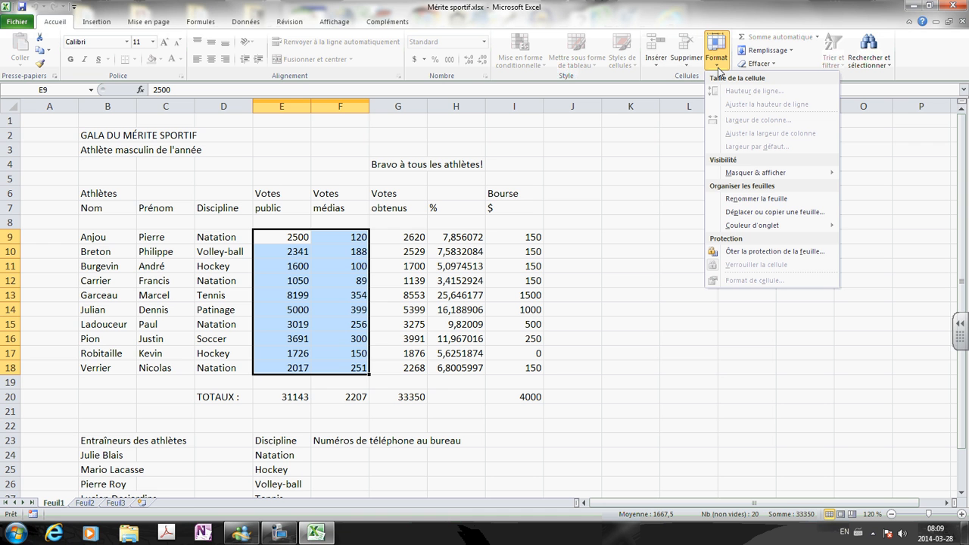
pyautogui.click(755, 253)
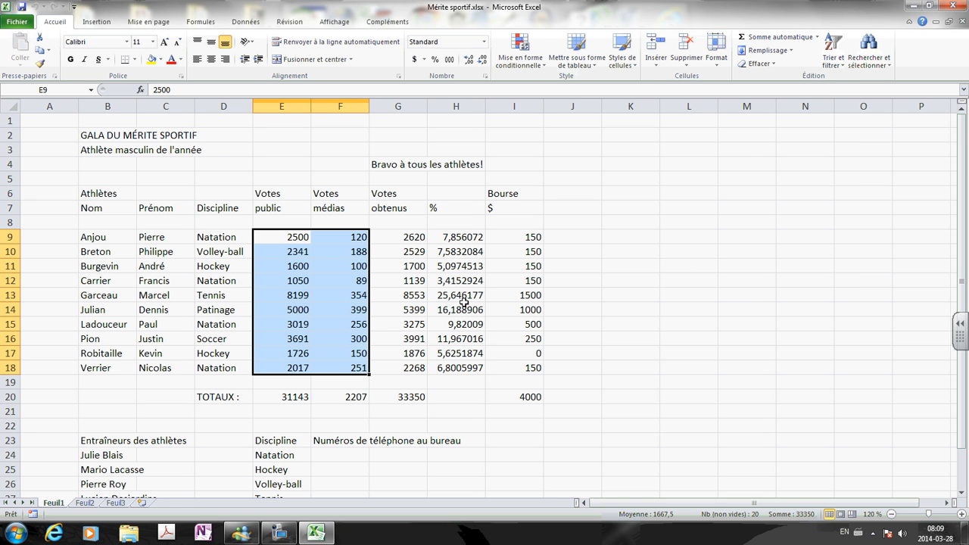
# Unlock the public and media vote cells E9:F18.
pyautogui.click(717, 66)
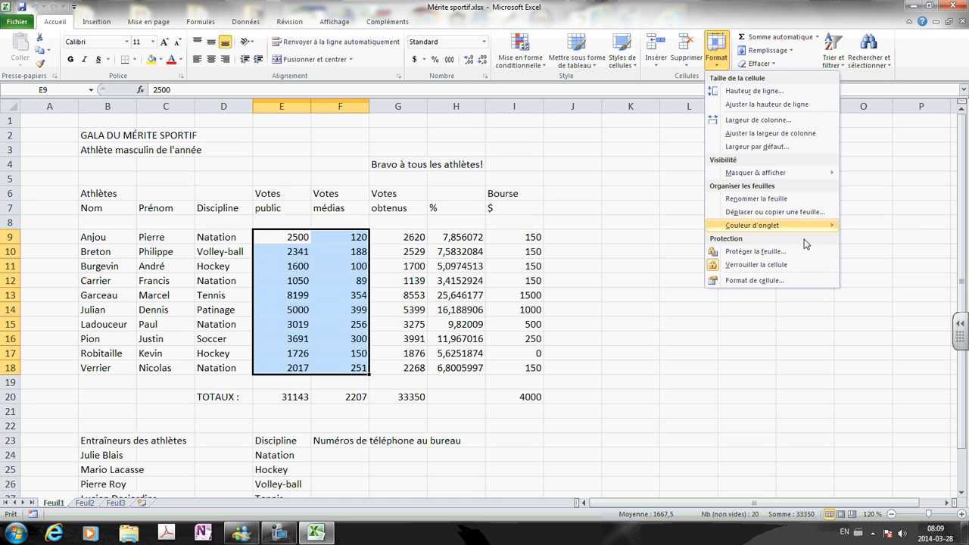
pyautogui.click(740, 265)
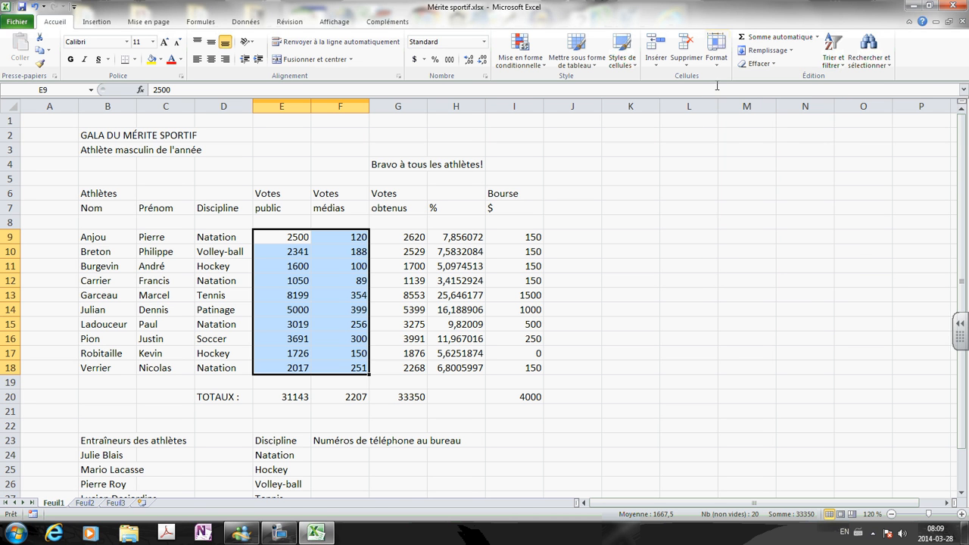
pyautogui.click(717, 57)
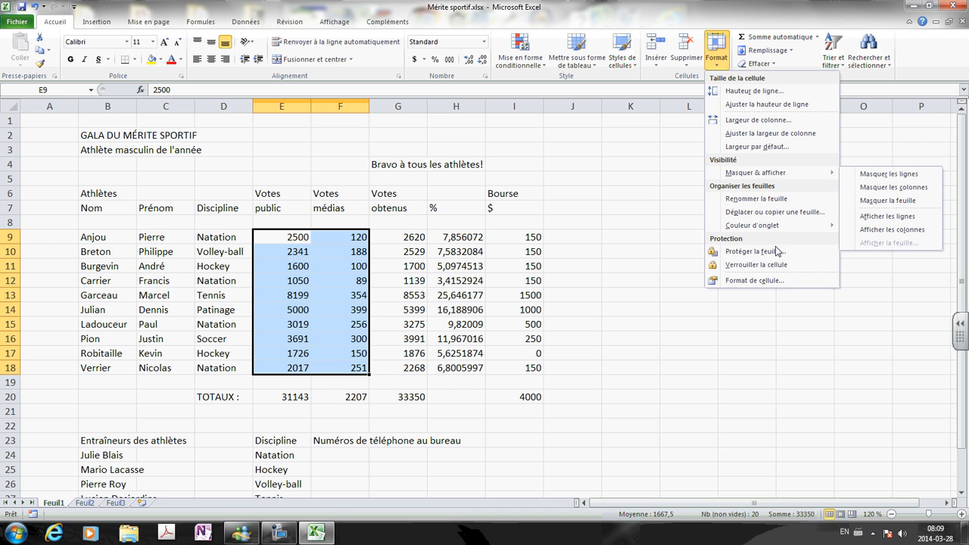
pyautogui.click(602, 253)
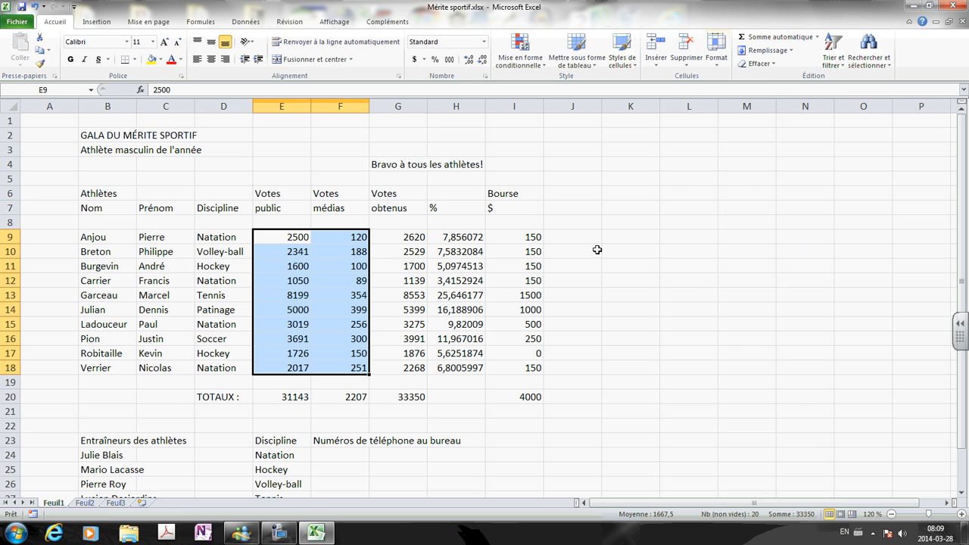
pyautogui.click(589, 298)
# Protect Feuil1 again with a confirmed password, leaving only E9:F18 editable.
pyautogui.click(716, 60)
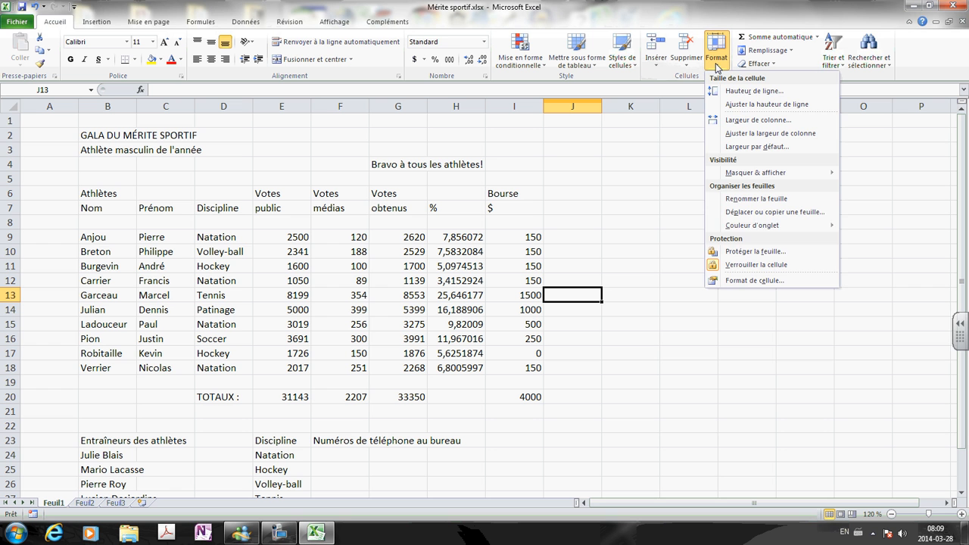
pyautogui.click(766, 256)
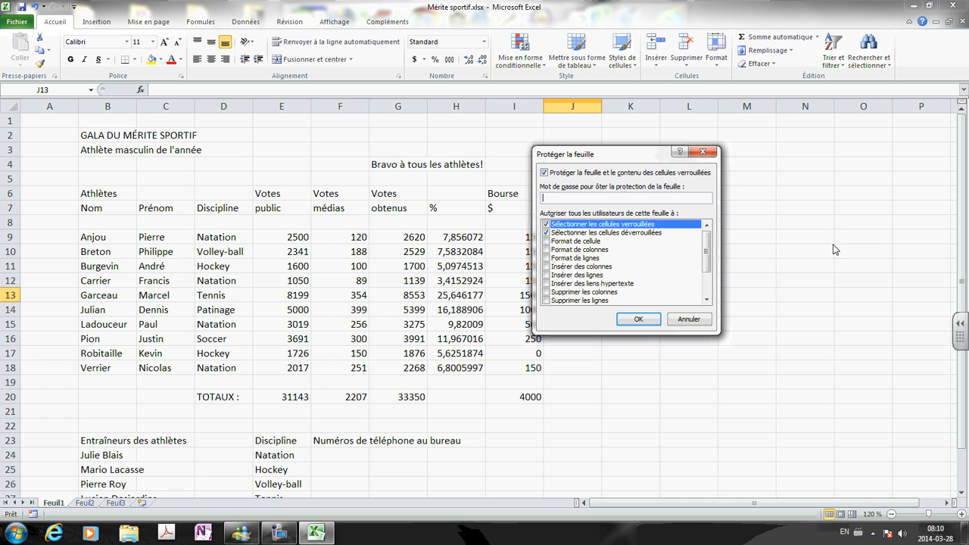
pyautogui.click(641, 320)
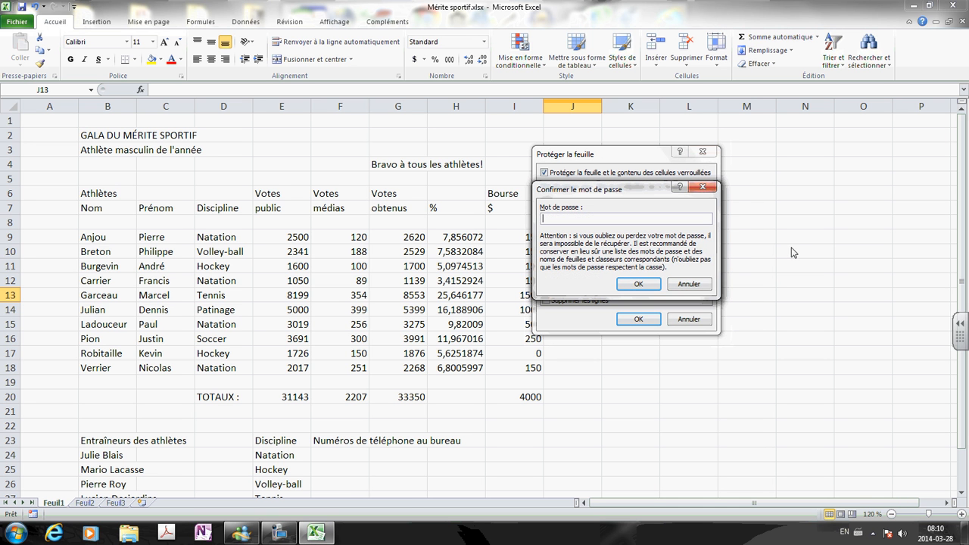
pyautogui.write('123')
pyautogui.click(638, 284)
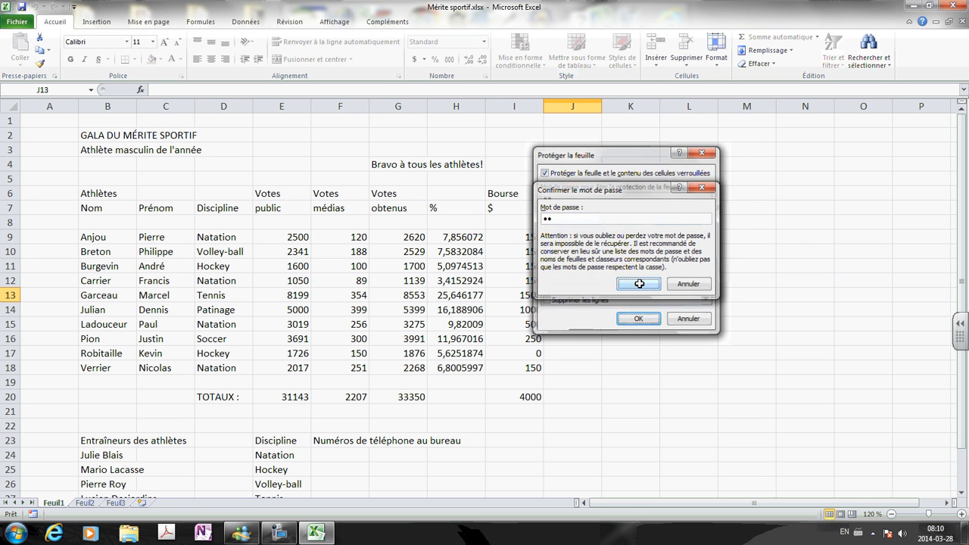
pyautogui.click(153, 149)
# Check that locked cells C3, C11 and I11 reject edits, dismissing each warning.
pyautogui.press('a')
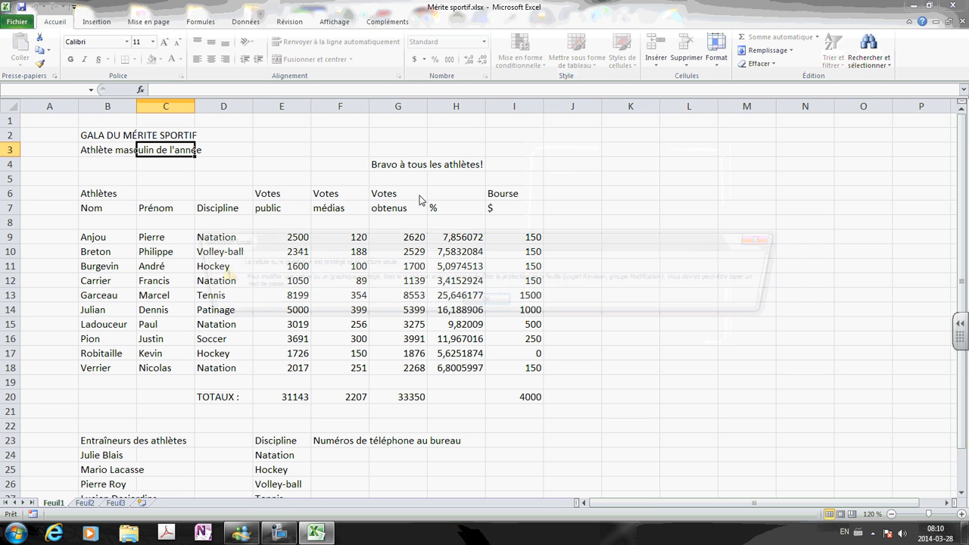
pyautogui.click(482, 304)
pyautogui.click(193, 270)
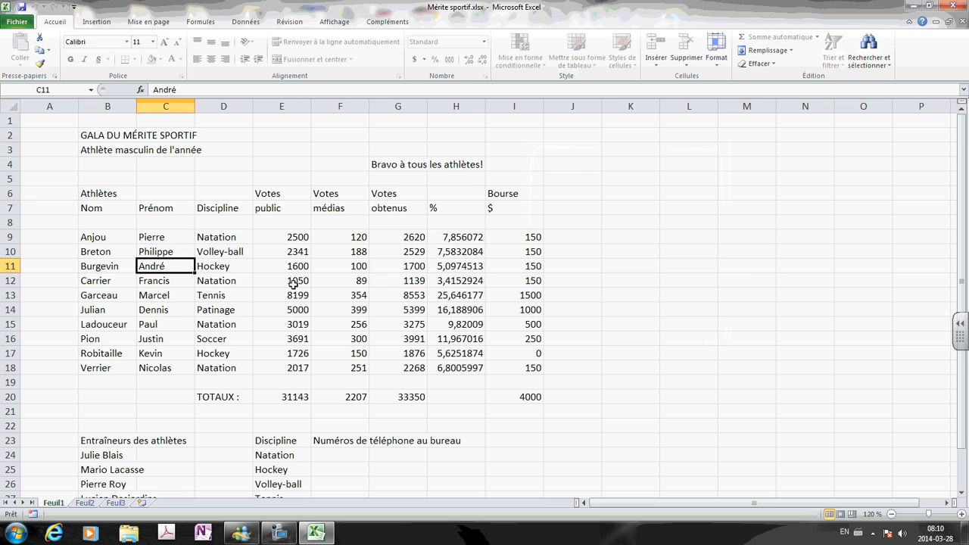
pyautogui.press('a')
pyautogui.click(494, 304)
pyautogui.click(502, 263)
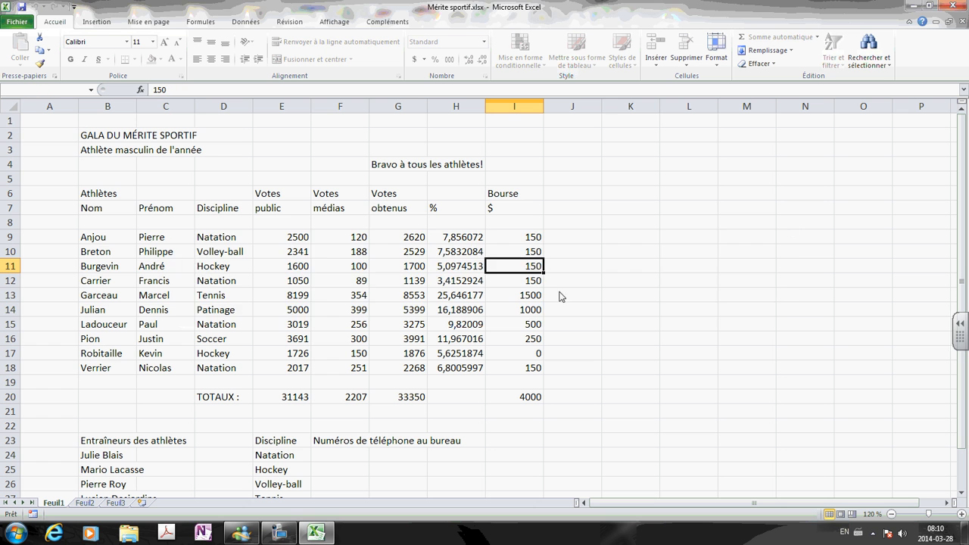
pyautogui.press('a')
pyautogui.click(493, 303)
# Change public votes in E10 to 2000 and media votes in F13 to 400.
pyautogui.click(292, 252)
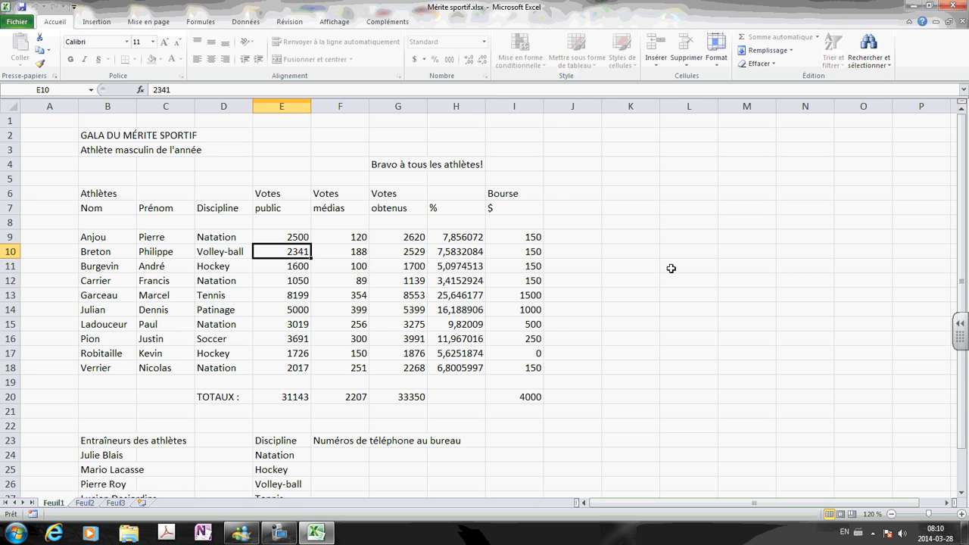
pyautogui.write('2000')
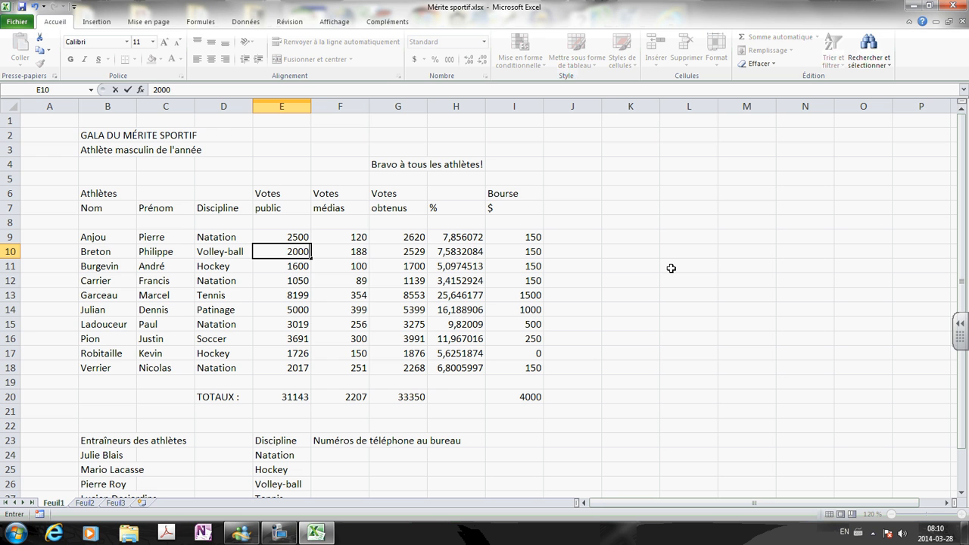
pyautogui.press('Return')
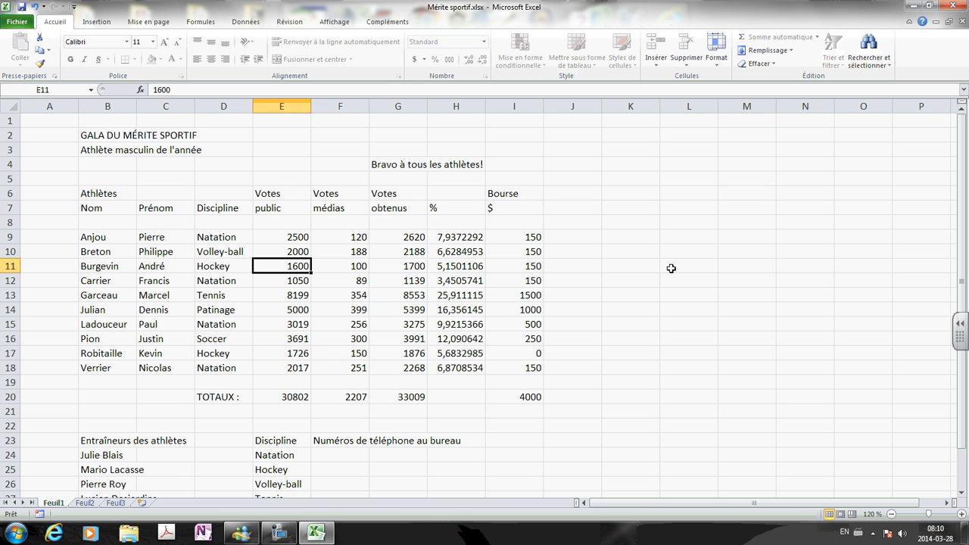
pyautogui.click(353, 298)
pyautogui.write('4')
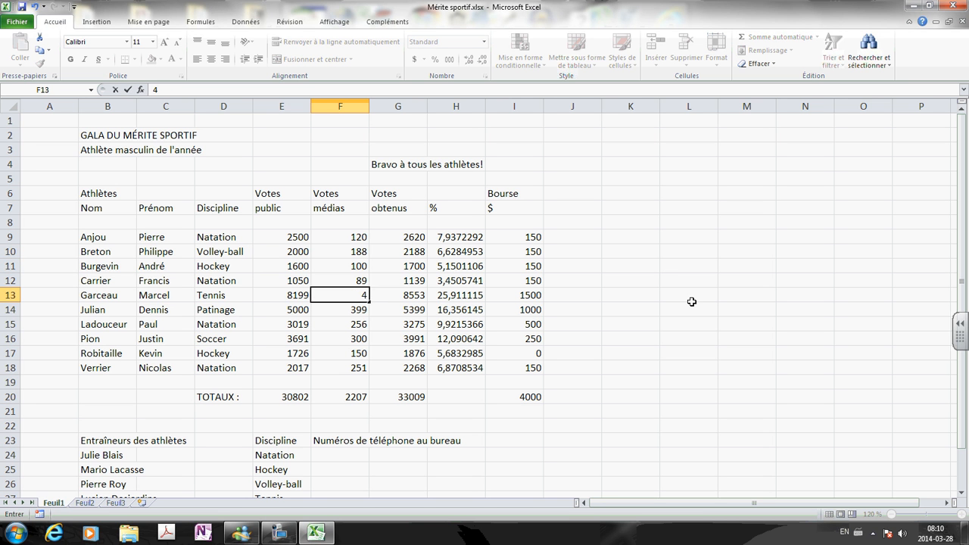
pyautogui.write('00')
pyautogui.press('Return')
# Confirm the percentage formula in H13 cannot be deleted.
pyautogui.click(460, 295)
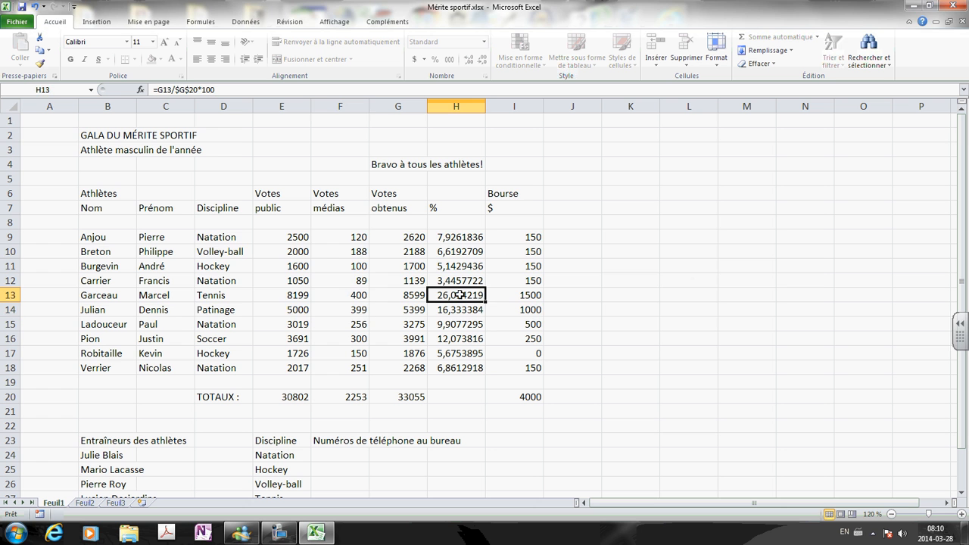
pyautogui.press('Delete')
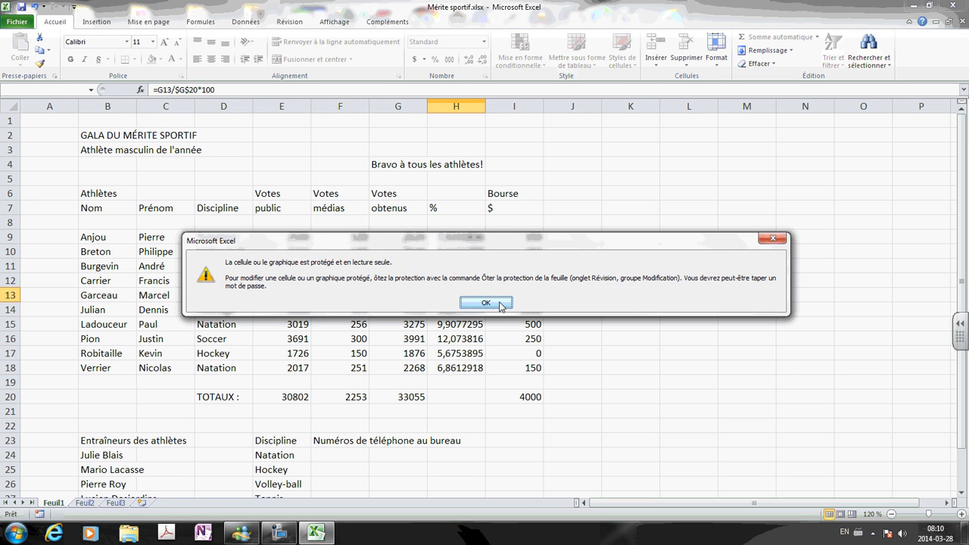
pyautogui.click(485, 302)
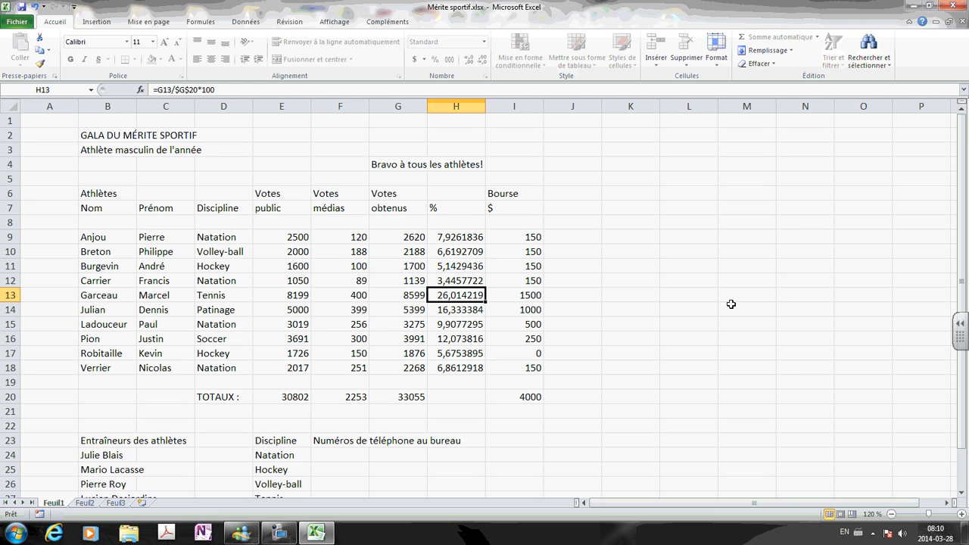
# Inspect the percentage formulas in column H (H9 to H18).
pyautogui.click(465, 264)
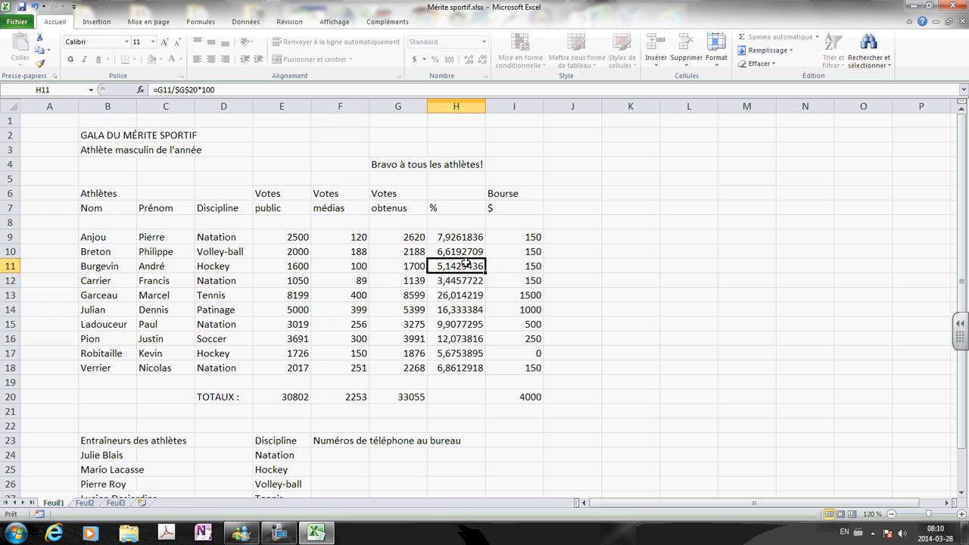
pyautogui.click(462, 240)
pyautogui.click(459, 327)
pyautogui.click(455, 371)
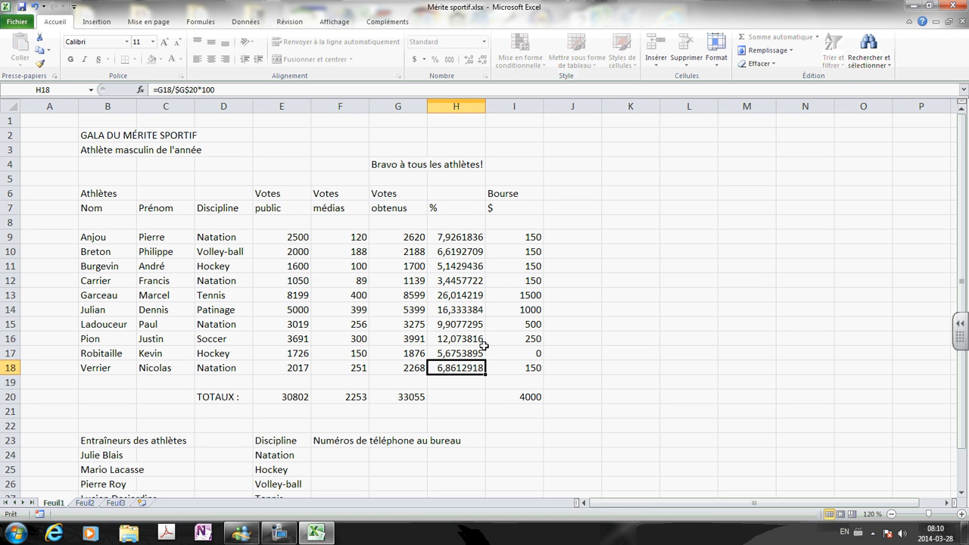
pyautogui.click(456, 240)
pyautogui.click(457, 265)
pyautogui.click(461, 297)
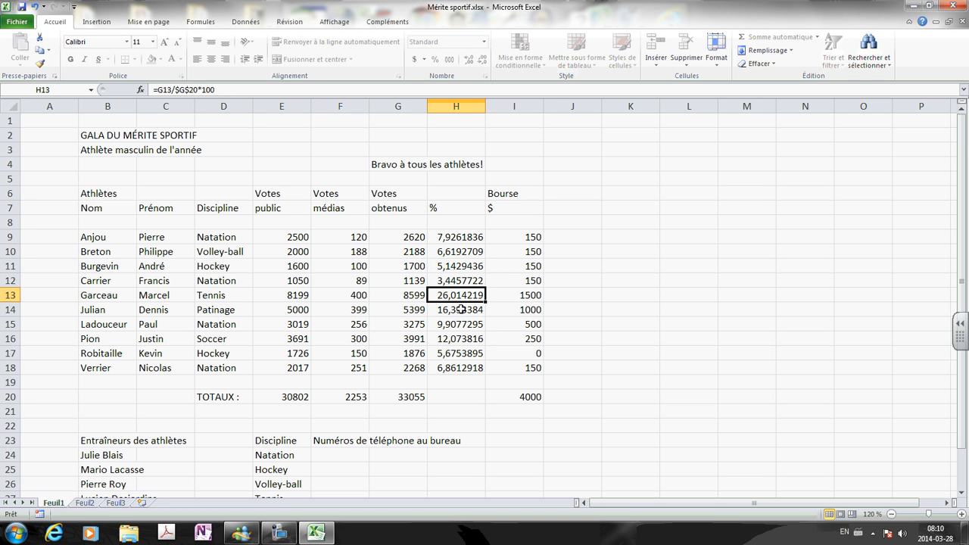
pyautogui.click(457, 342)
pyautogui.click(458, 371)
pyautogui.click(460, 269)
pyautogui.click(457, 249)
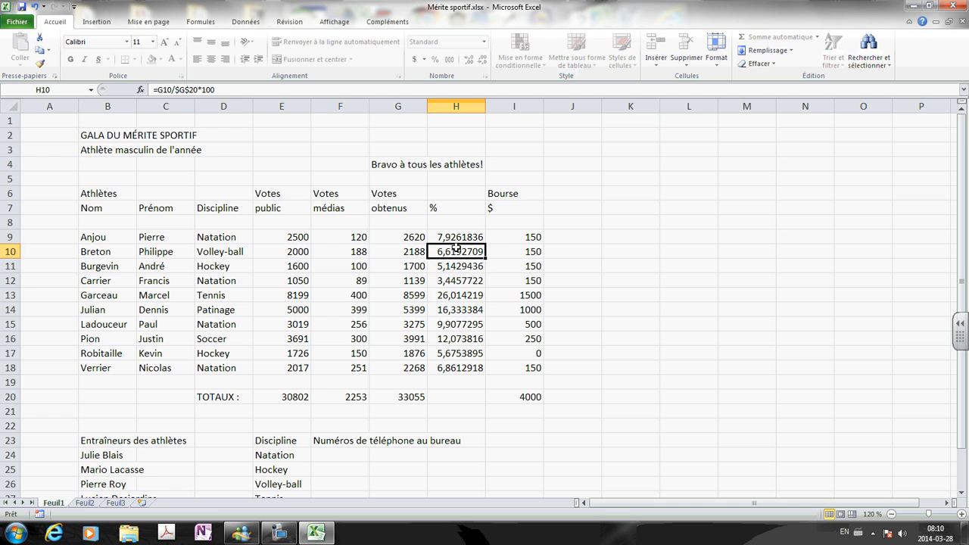
pyautogui.click(456, 297)
pyautogui.click(456, 324)
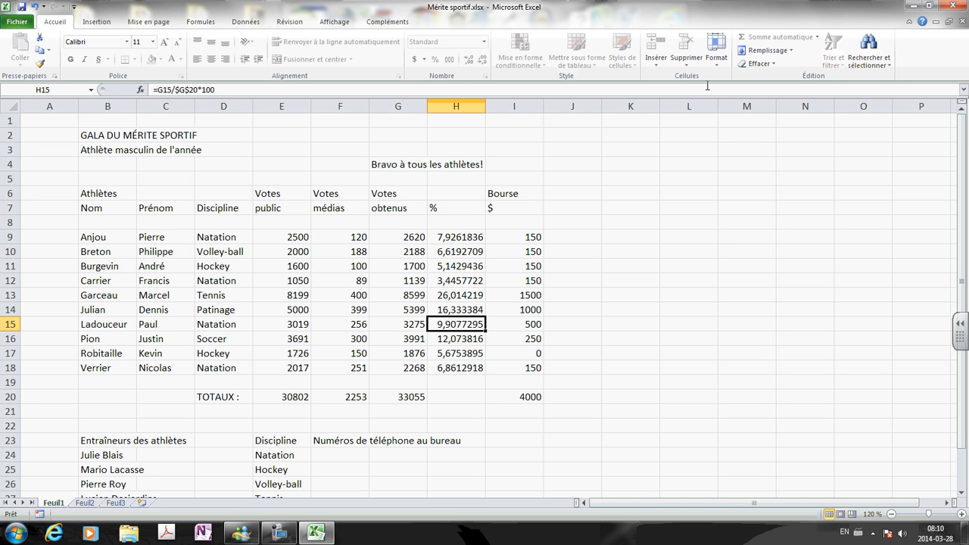
pyautogui.click(716, 53)
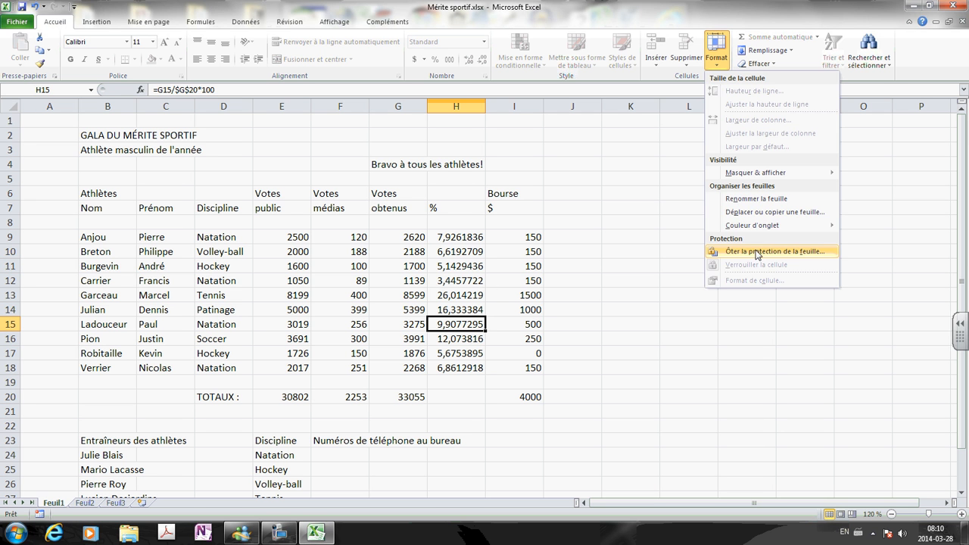
# Unprotect Feuil1 by entering its password.
pyautogui.click(757, 254)
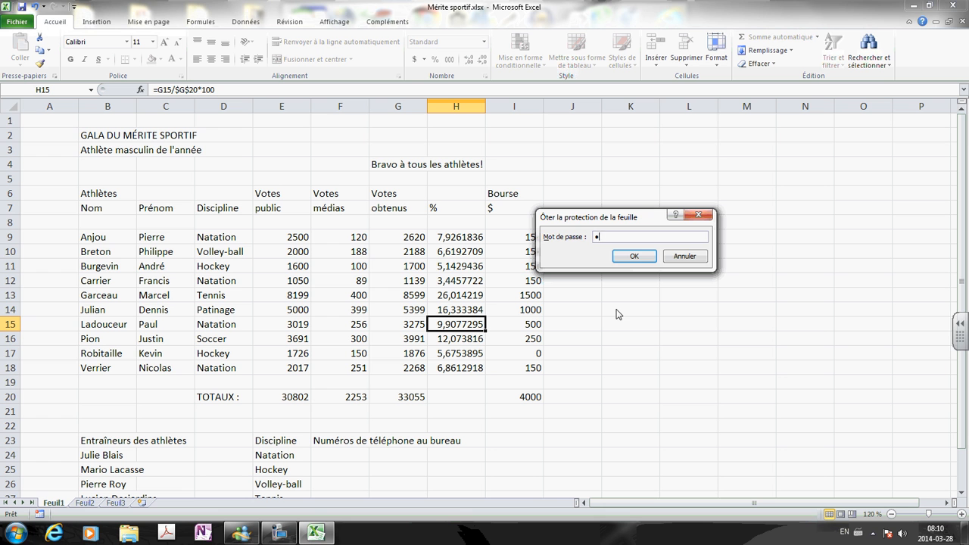
pyautogui.click(633, 257)
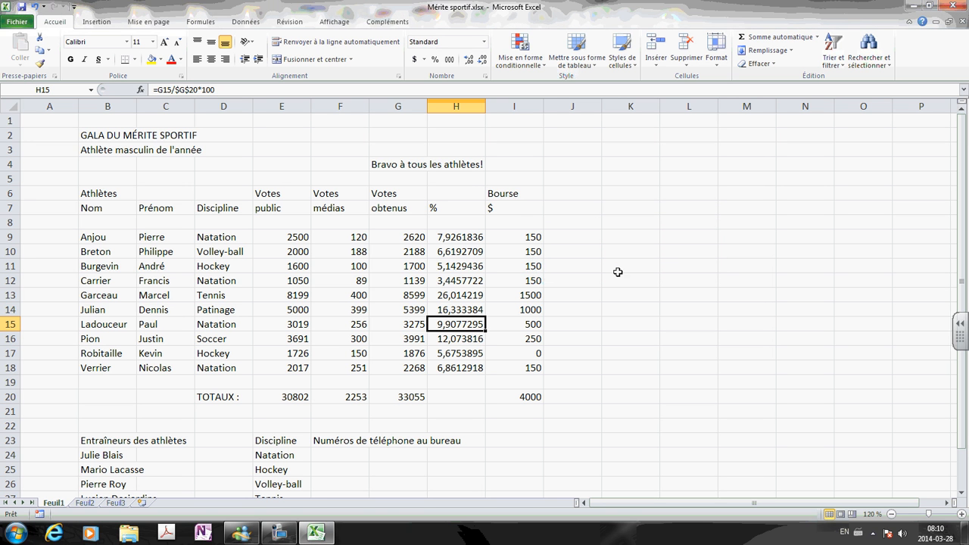
pyautogui.click(519, 339)
# Mark the percentage cells H9:H18 as Masquée on the Protection tab of Format de cellule.
pyautogui.click(458, 237)
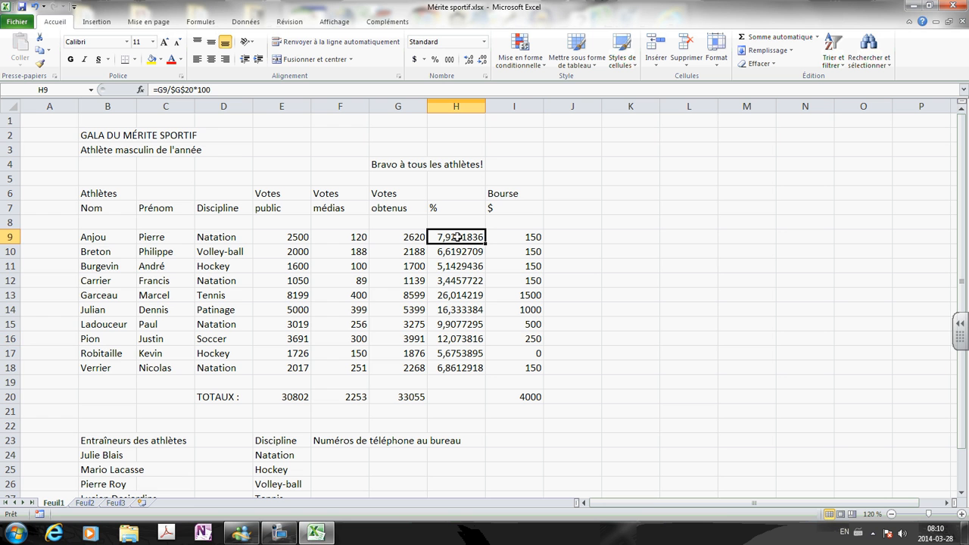
pyautogui.moveTo(458, 237); pyautogui.dragTo(459, 364)
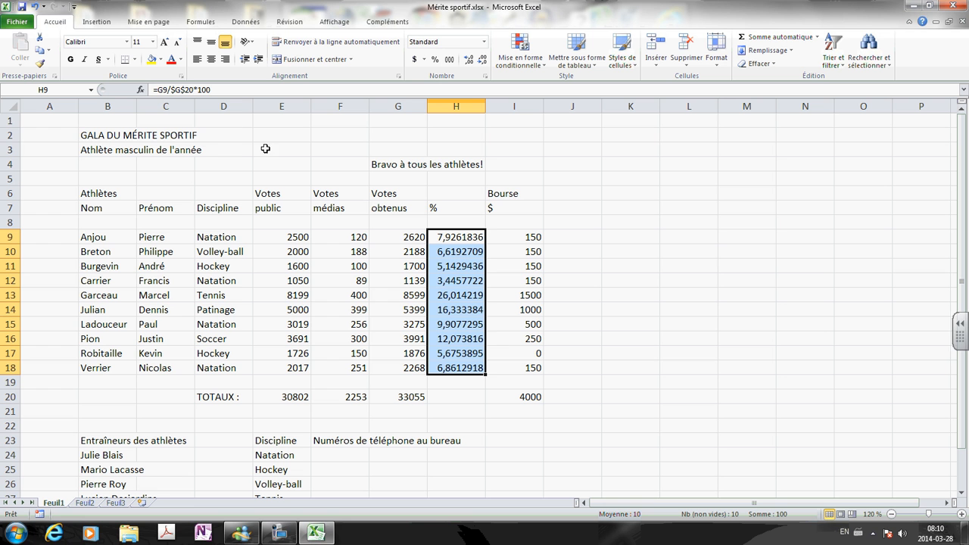
pyautogui.click(718, 69)
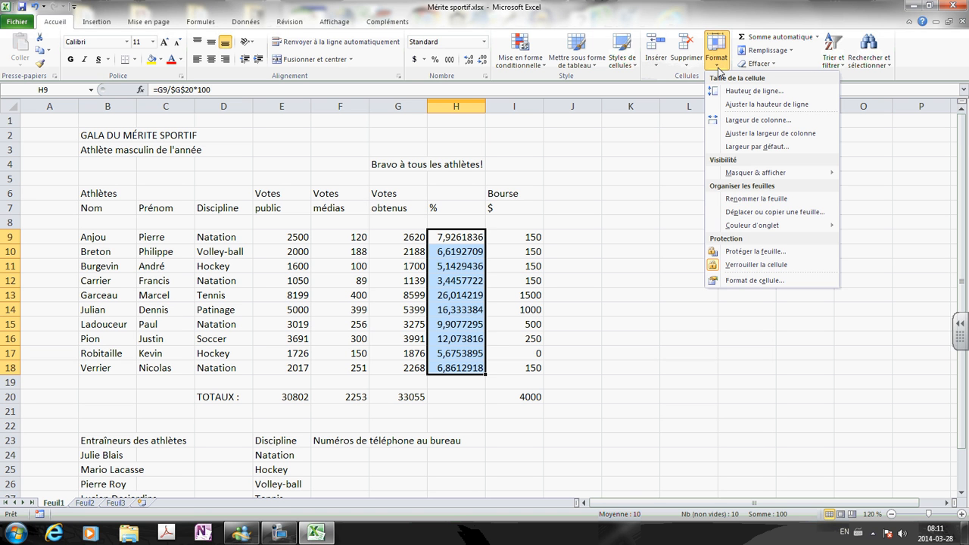
pyautogui.click(754, 281)
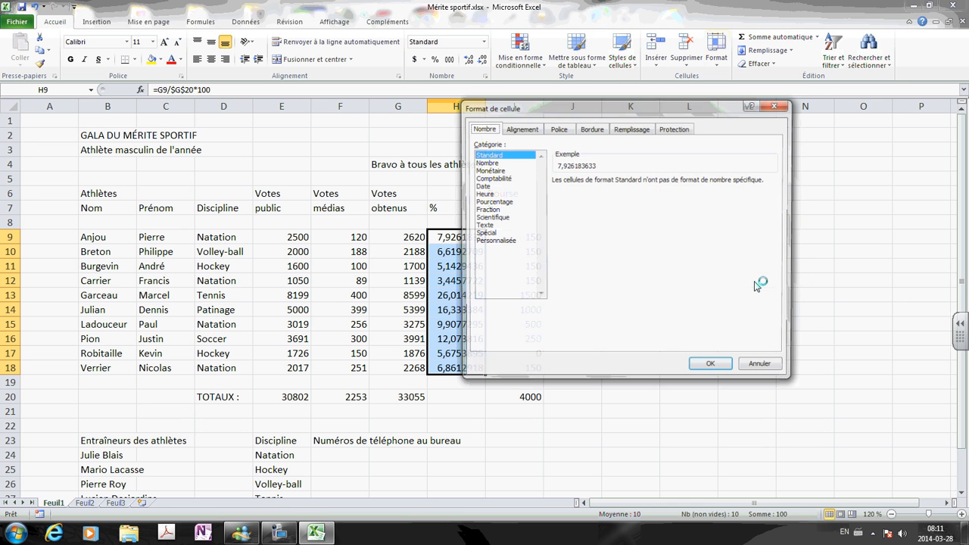
pyautogui.click(674, 129)
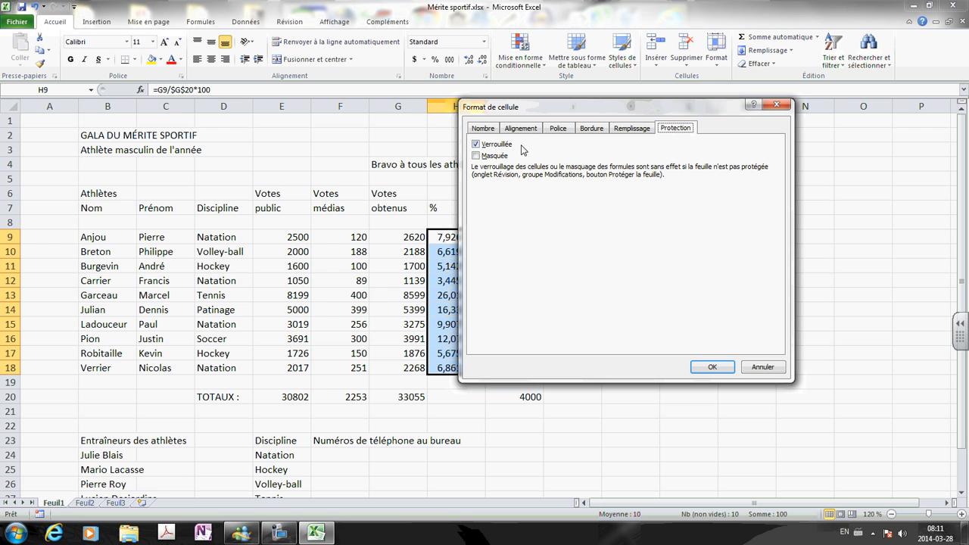
pyautogui.click(476, 156)
pyautogui.click(713, 367)
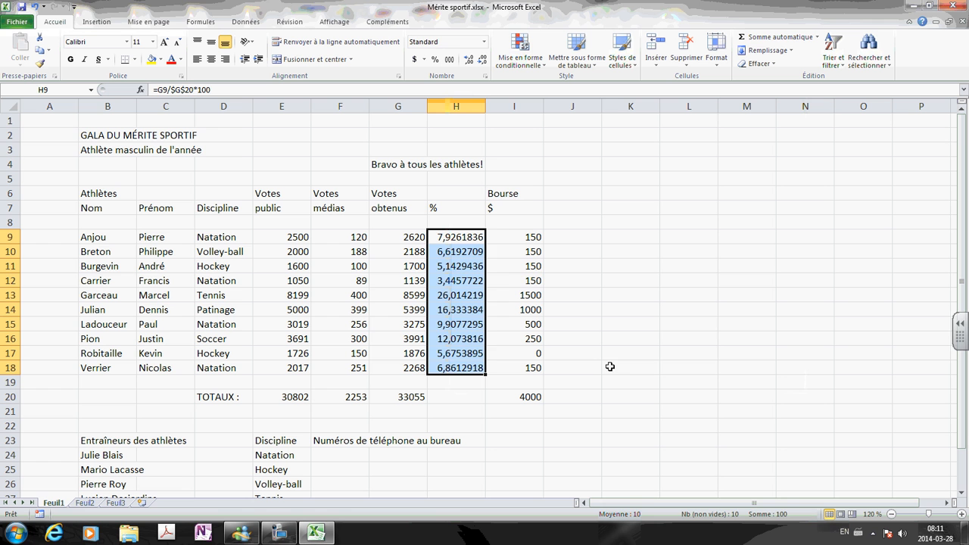
# Inspect cells I12, H11, G12 and F12 before re-protecting the sheet.
pyautogui.click(503, 287)
pyautogui.click(465, 272)
pyautogui.click(394, 278)
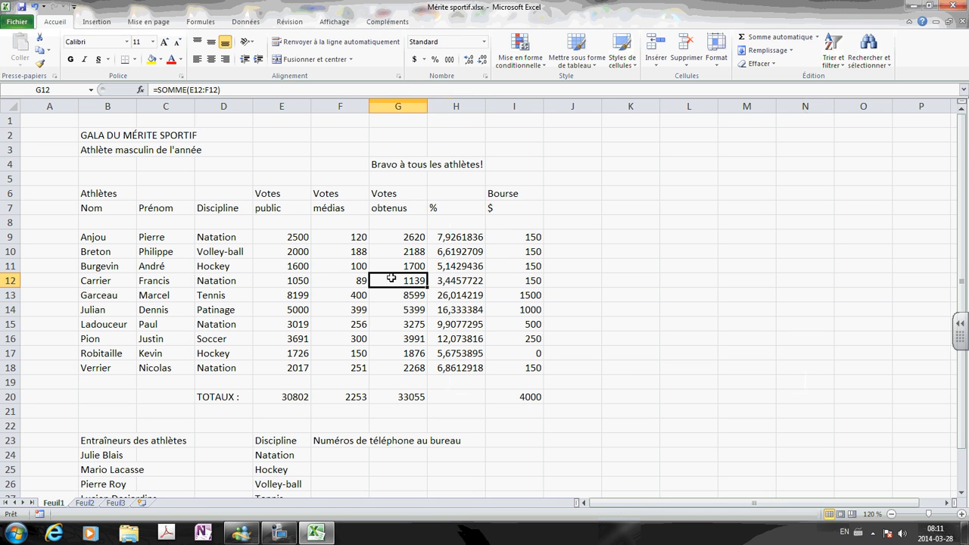
pyautogui.click(330, 279)
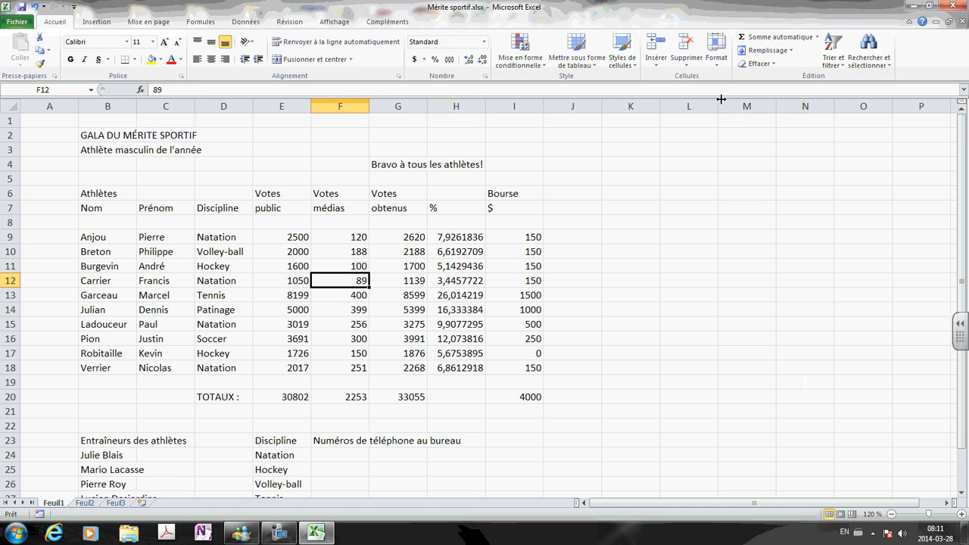
# Protect Feuil1 with a password, confirming it in Confirmer le mot de passe.
pyautogui.click(716, 55)
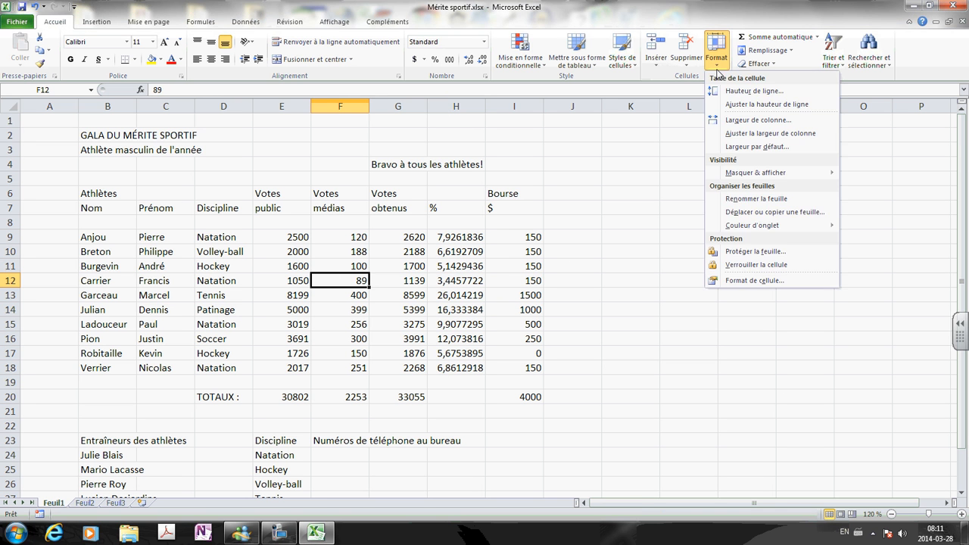
pyautogui.click(750, 252)
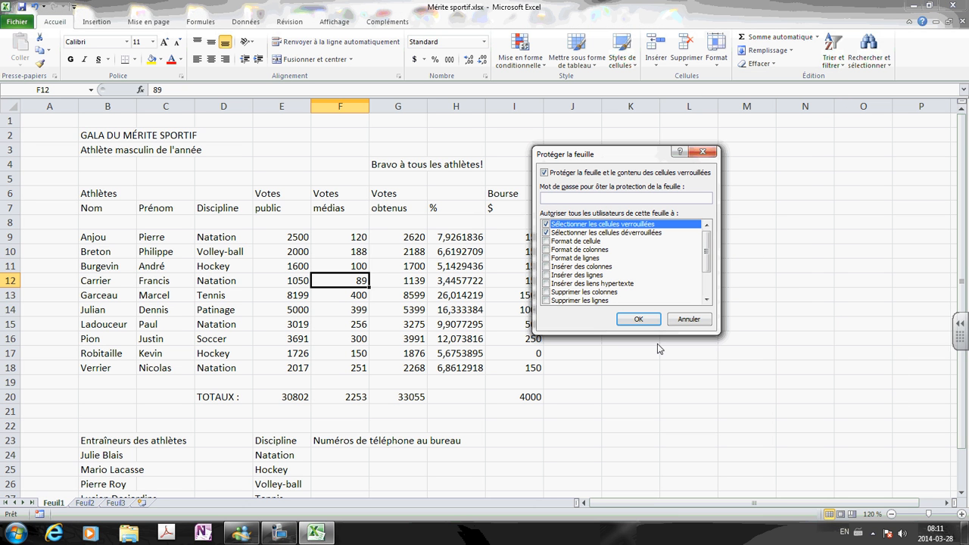
pyautogui.click(633, 319)
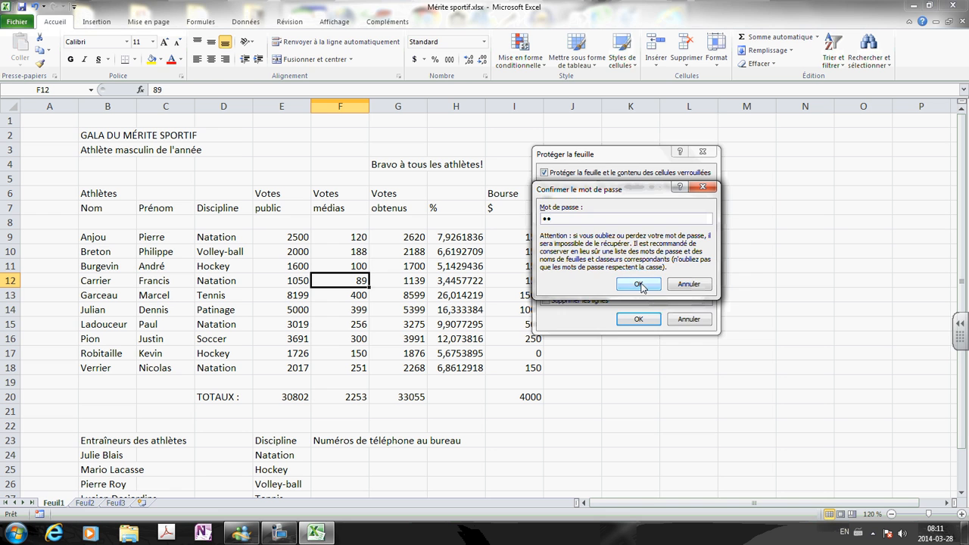
pyautogui.click(642, 286)
pyautogui.click(352, 267)
# Enter 7000 in E14 and confirm the locked cell D15 rejects deletion.
pyautogui.click(299, 265)
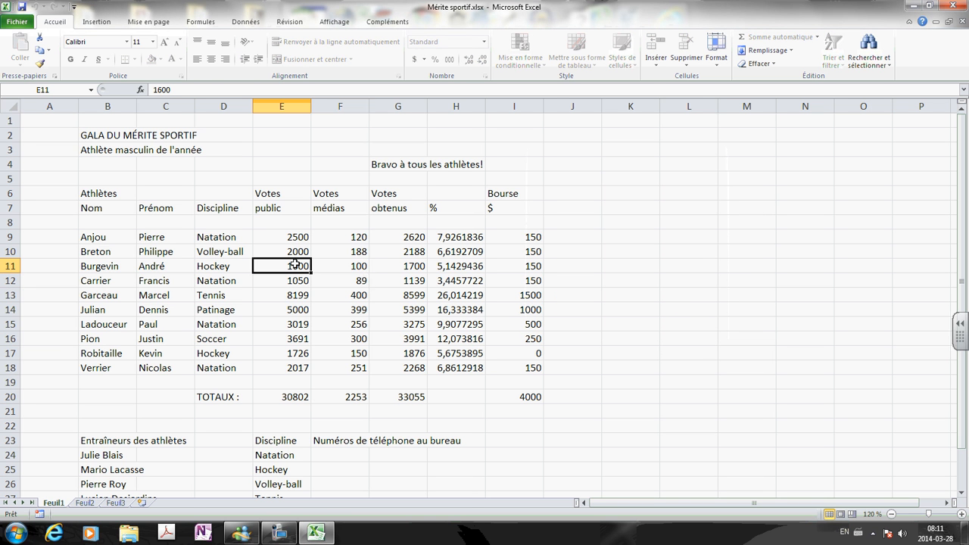
pyautogui.click(296, 308)
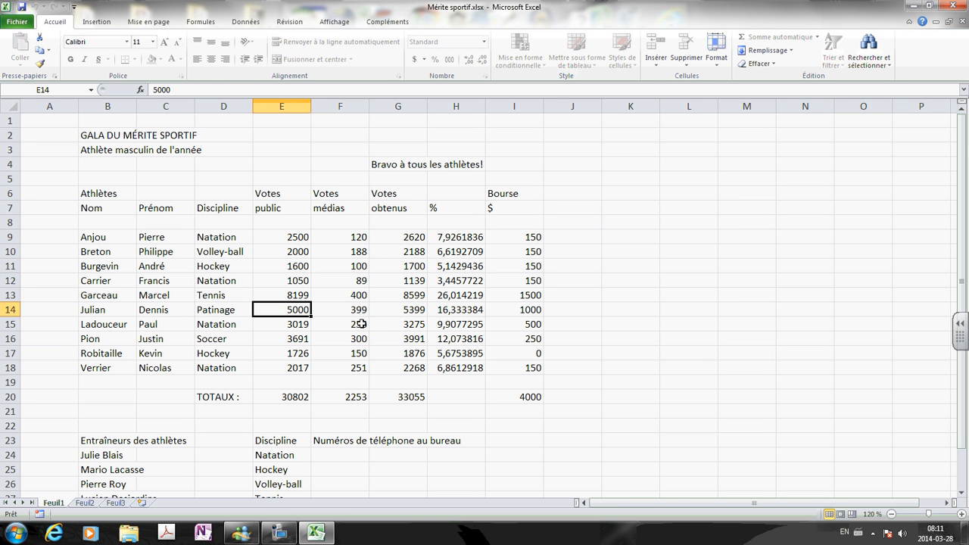
pyautogui.write('700')
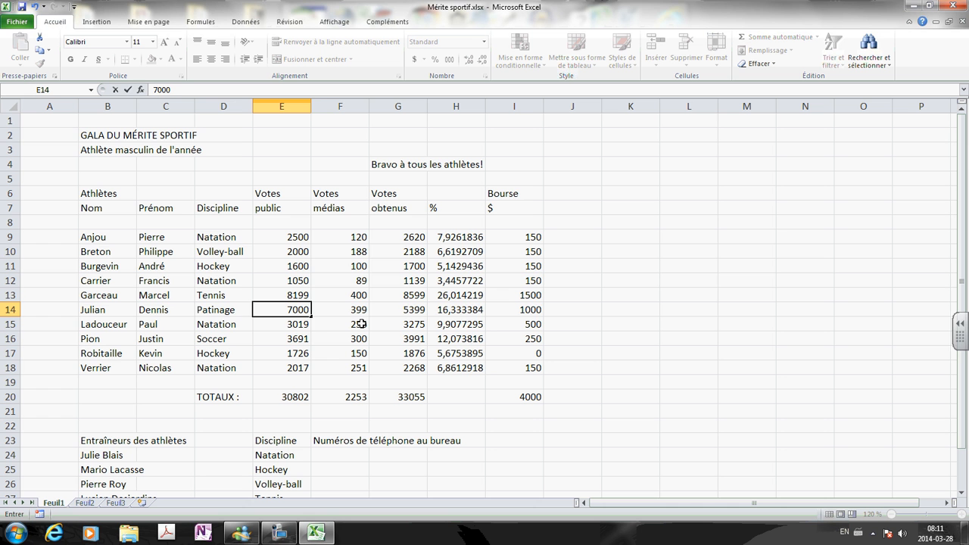
pyautogui.write('0')
pyautogui.press('Return')
pyautogui.click(208, 323)
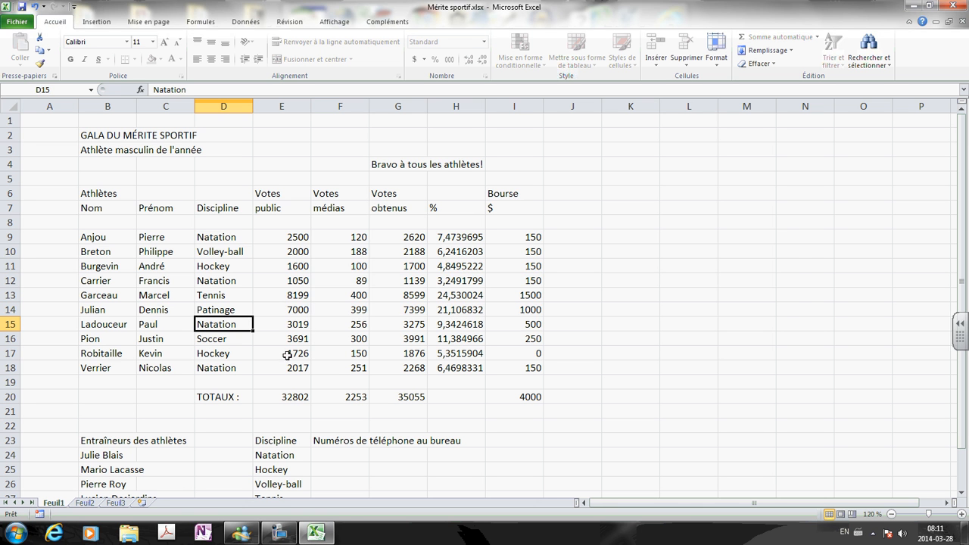
pyautogui.press('Delete')
pyautogui.click(490, 305)
# Verify the percentage formulas in column H are hidden.
pyautogui.click(466, 256)
pyautogui.click(471, 282)
pyautogui.click(459, 326)
pyautogui.click(461, 367)
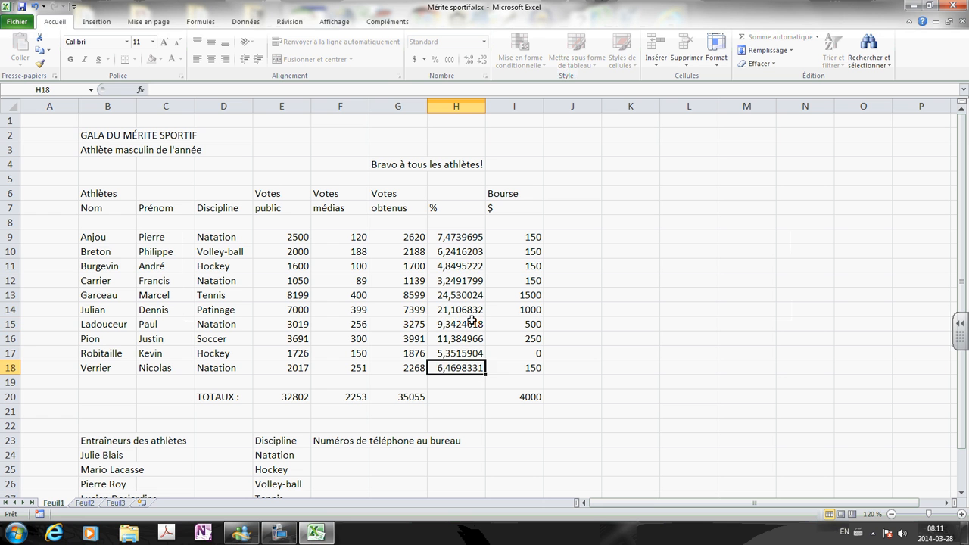
pyautogui.click(470, 311)
pyautogui.click(463, 265)
pyautogui.click(462, 249)
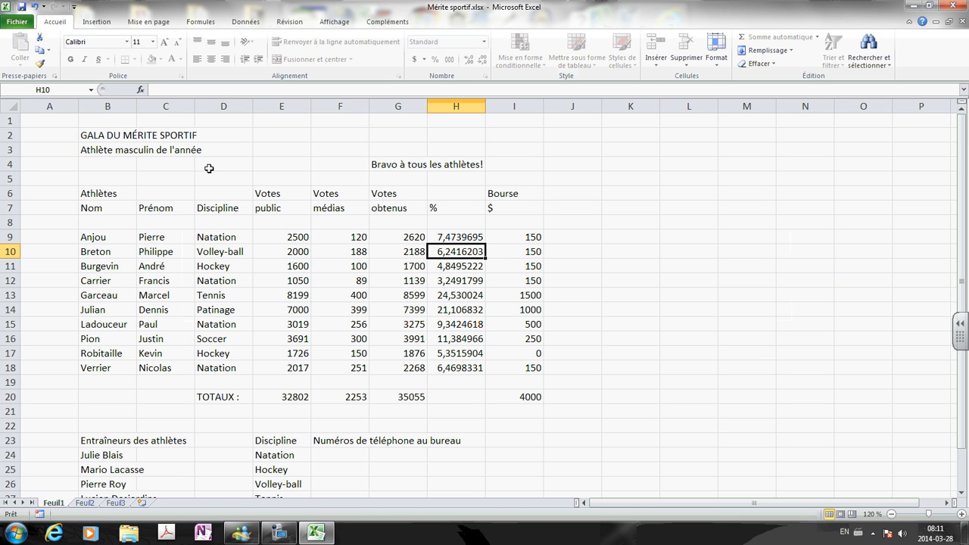
# Check the vote-total formulas in column G, such as =SOMME(E17:F17), remain visible.
pyautogui.click(411, 241)
pyautogui.click(404, 267)
pyautogui.click(405, 294)
pyautogui.click(409, 337)
pyautogui.click(402, 351)
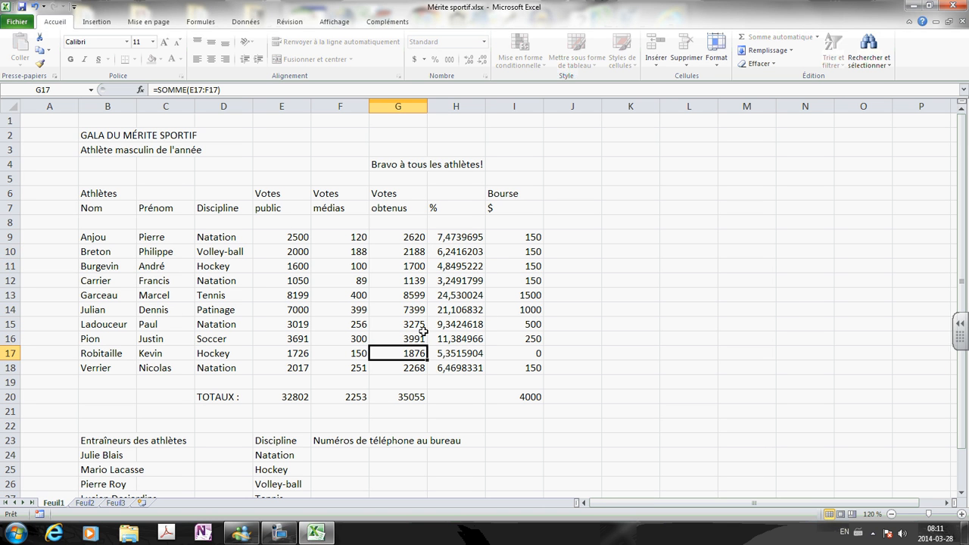
pyautogui.click(414, 297)
pyautogui.click(402, 264)
pyautogui.click(587, 334)
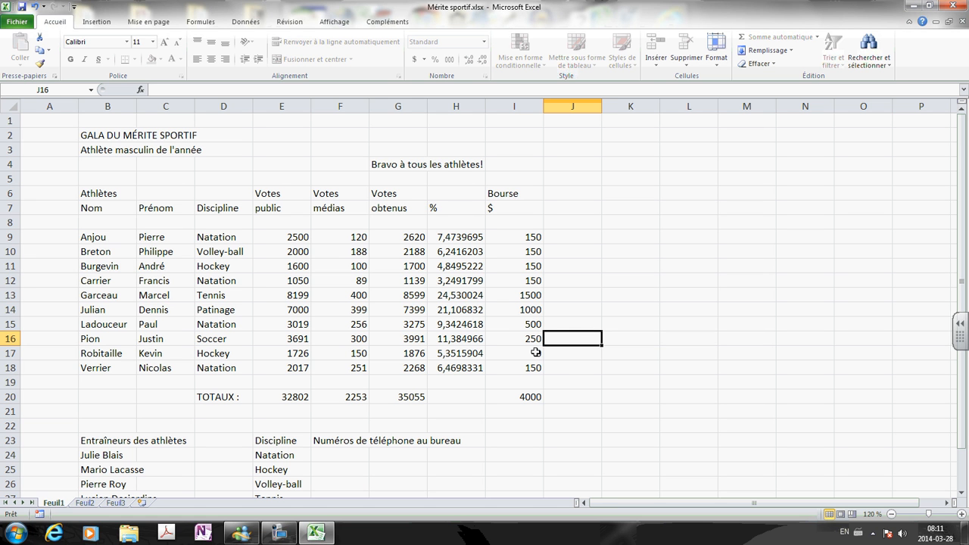
pyautogui.click(405, 279)
pyautogui.click(325, 250)
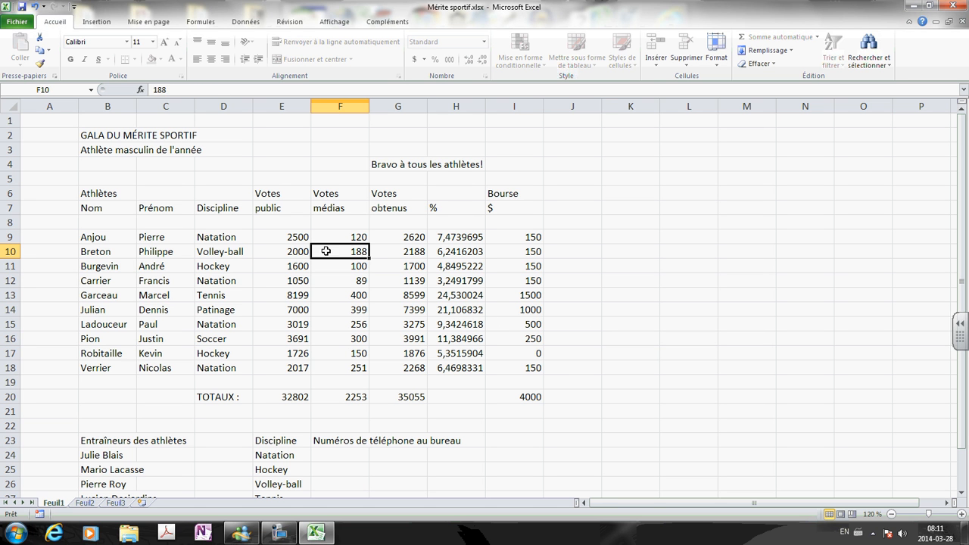
pyautogui.click(249, 267)
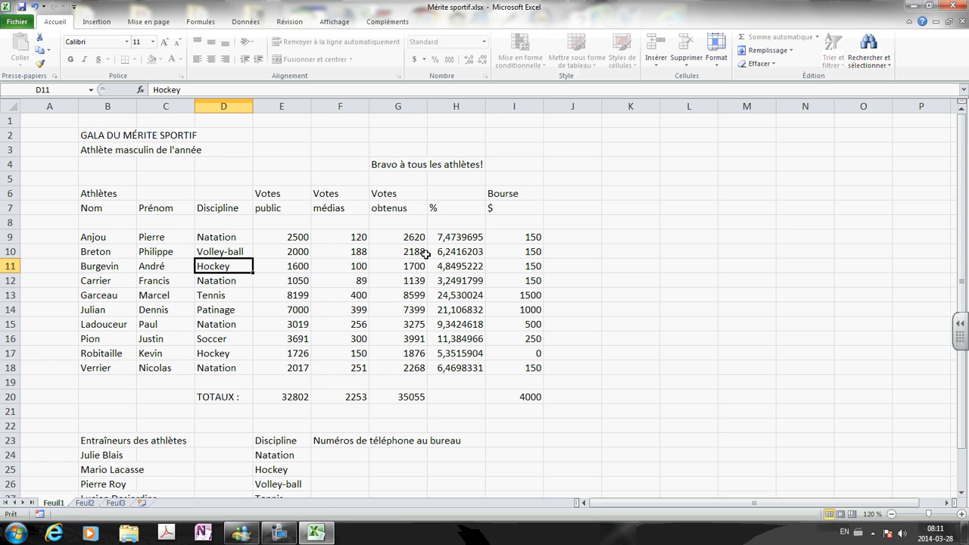
# Encrypt Mérite sportif with an opening password via Chiffrer avec mot de passe.
pyautogui.click(18, 23)
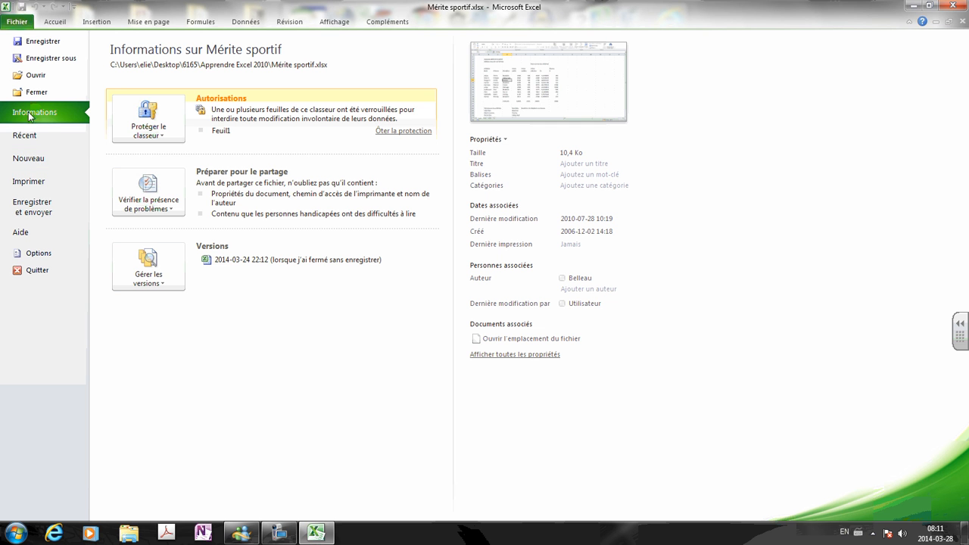
pyautogui.click(164, 139)
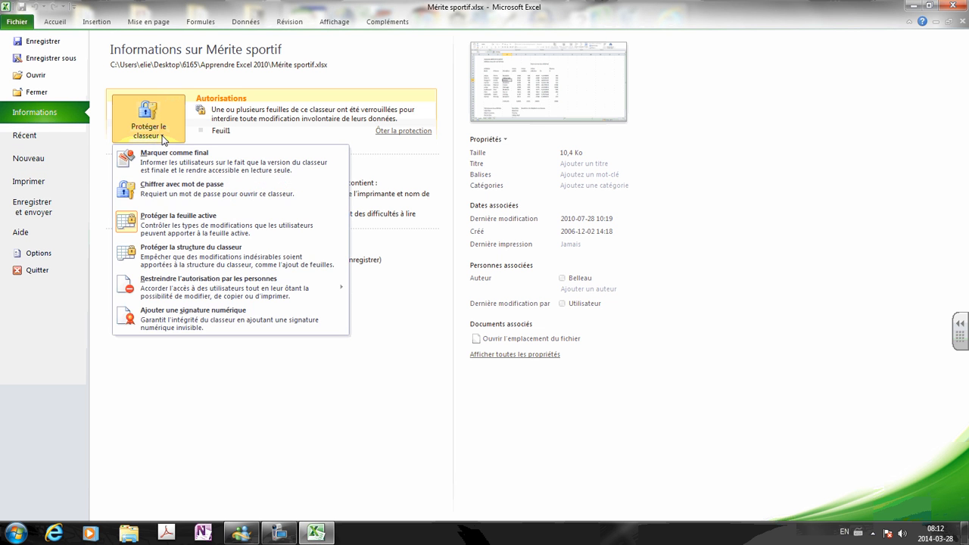
pyautogui.click(195, 195)
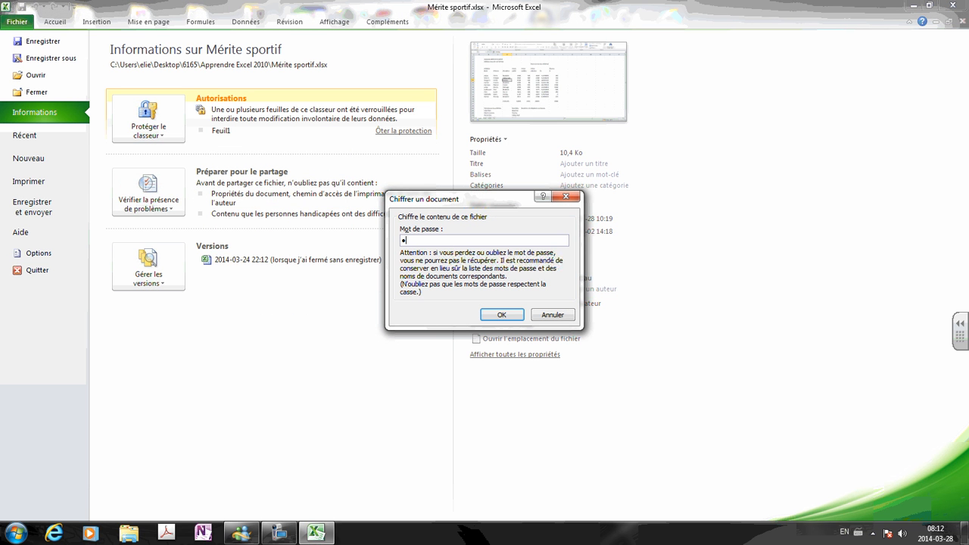
pyautogui.write('•••')
pyautogui.click(501, 317)
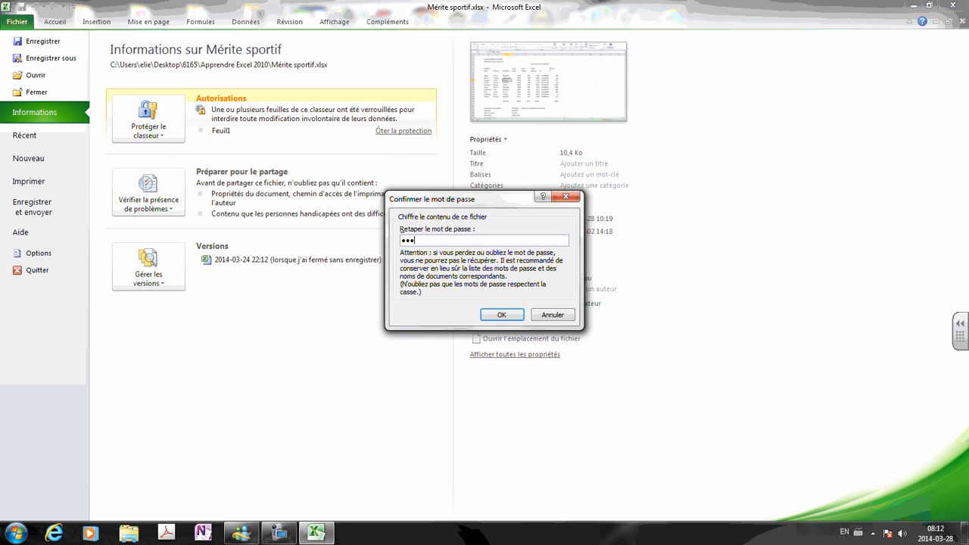
pyautogui.click(502, 315)
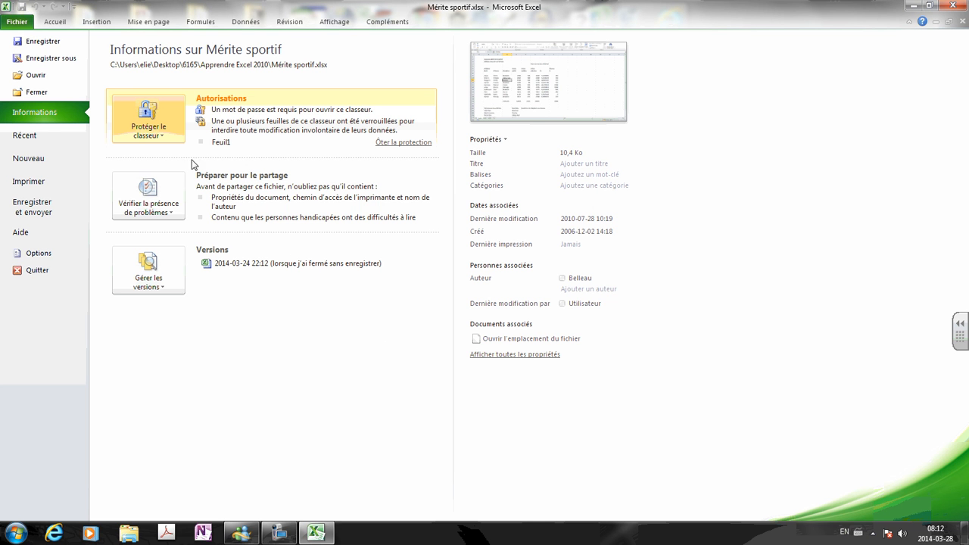
pyautogui.click(956, 6)
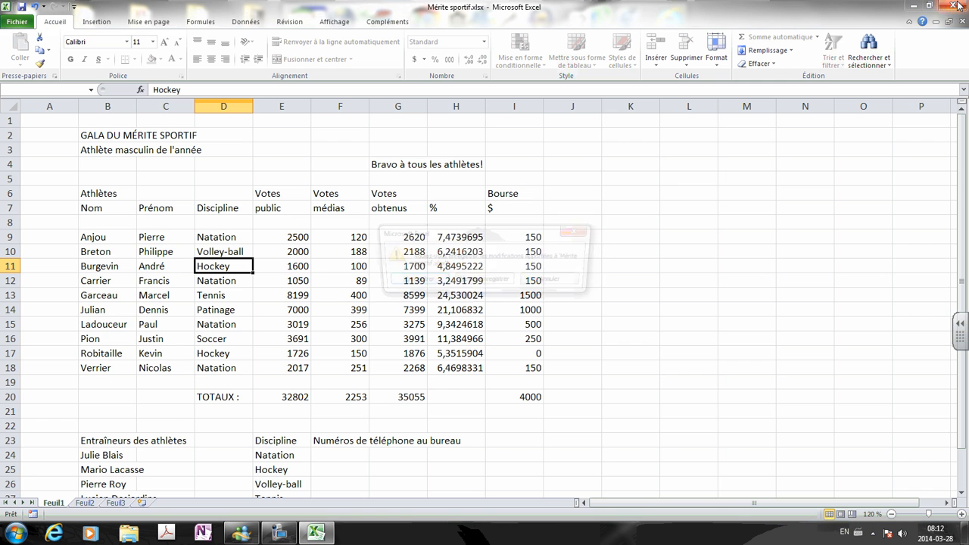
# Save Mérite sportif on closing and relaunch Excel 2010 to a blank Classeur1.
pyautogui.click(413, 281)
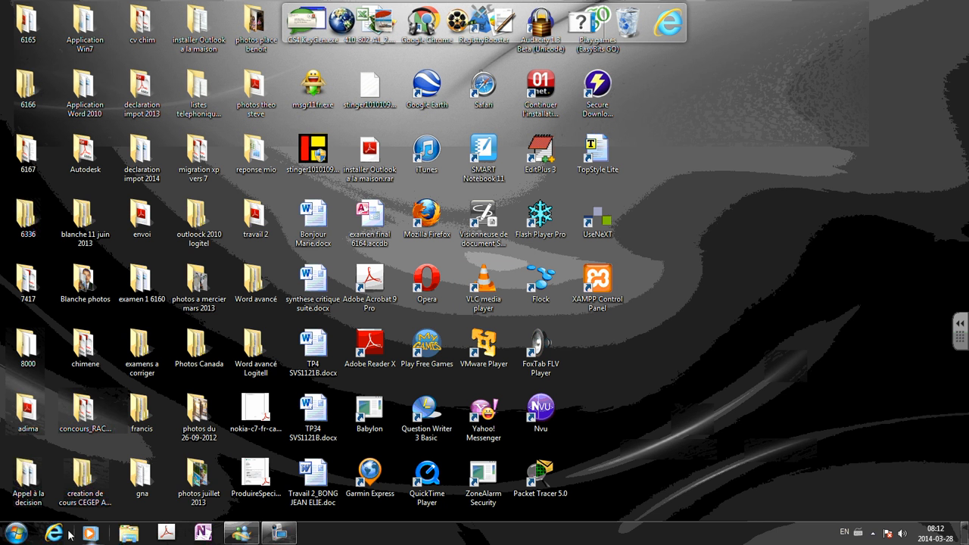
pyautogui.click(15, 533)
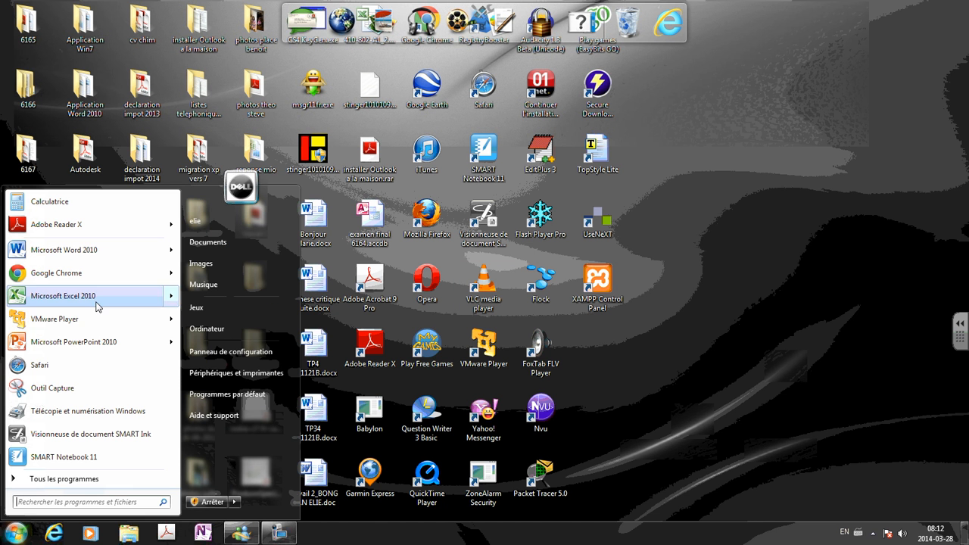
pyautogui.click(72, 298)
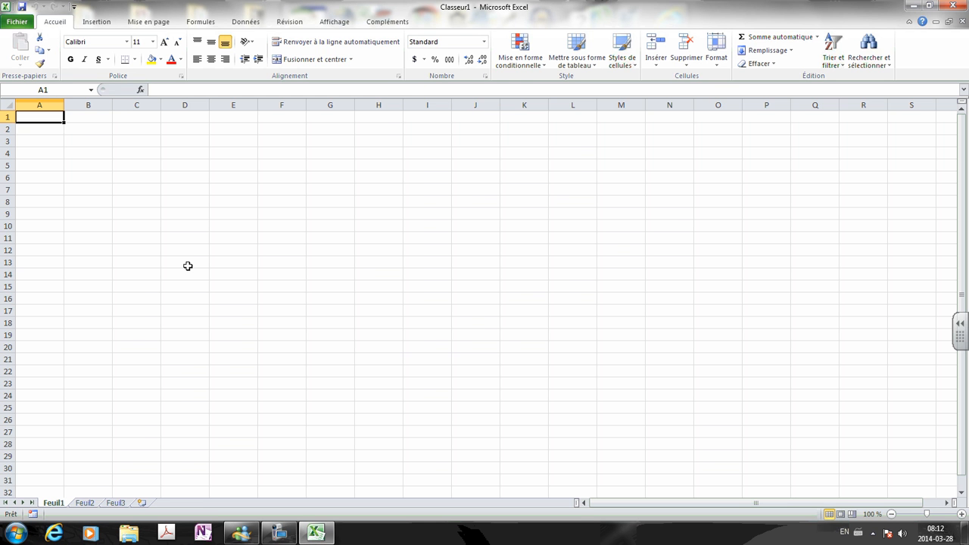
# Reopen Mérite sportif.xlsx from the recent workbooks and confirm its opening password.
pyautogui.click(18, 23)
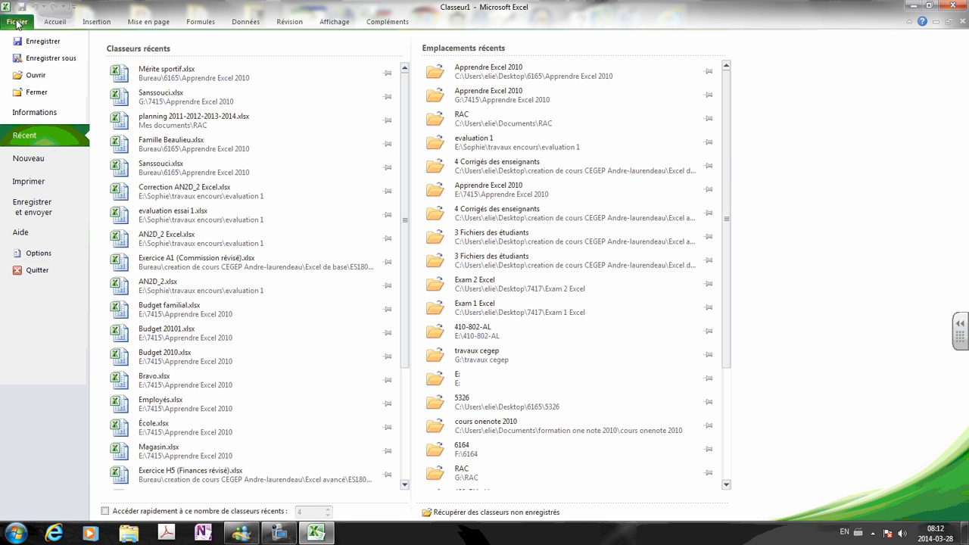
pyautogui.click(184, 72)
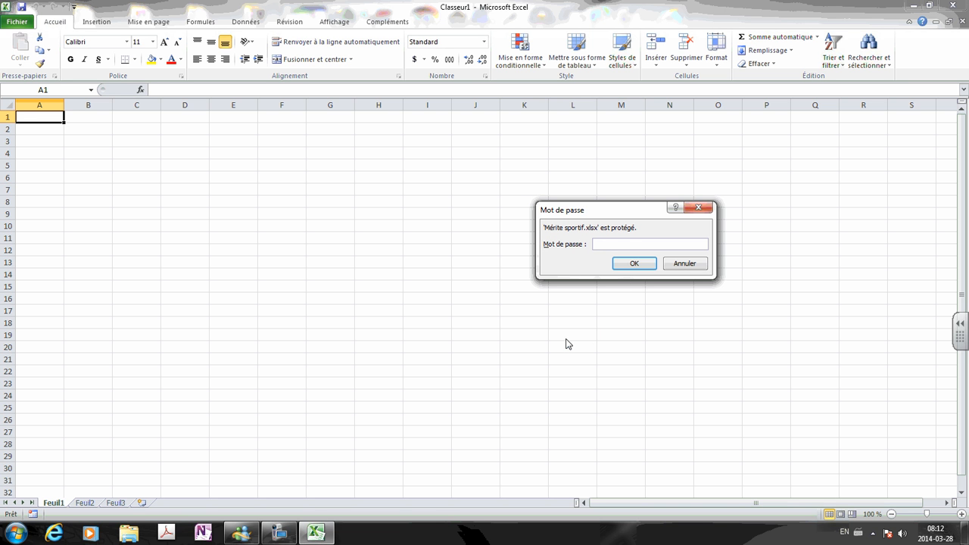
pyautogui.click(634, 264)
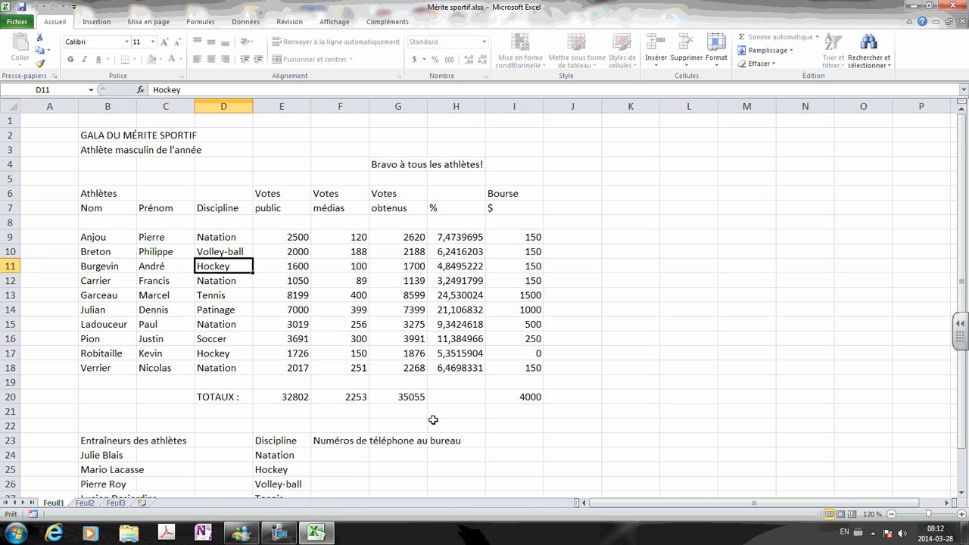